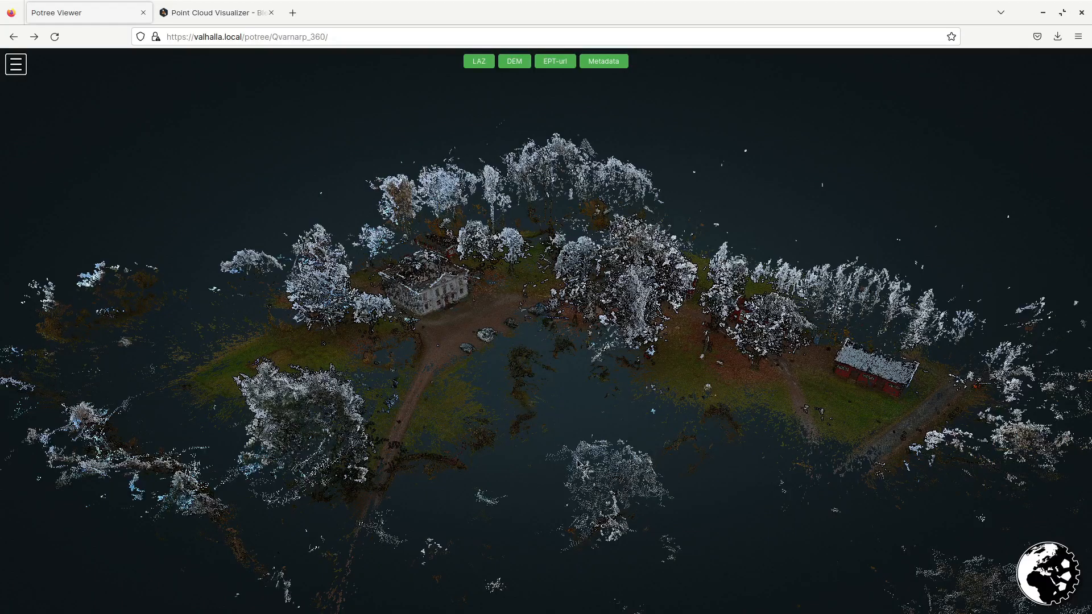
Step: Examine the Qvarnarp_360 point cloud around the manor house, trees and red outbuilding from several angles and distances
left_click_drag(539, 429, 415, 417)
scroll(509, 367, "up", 5)
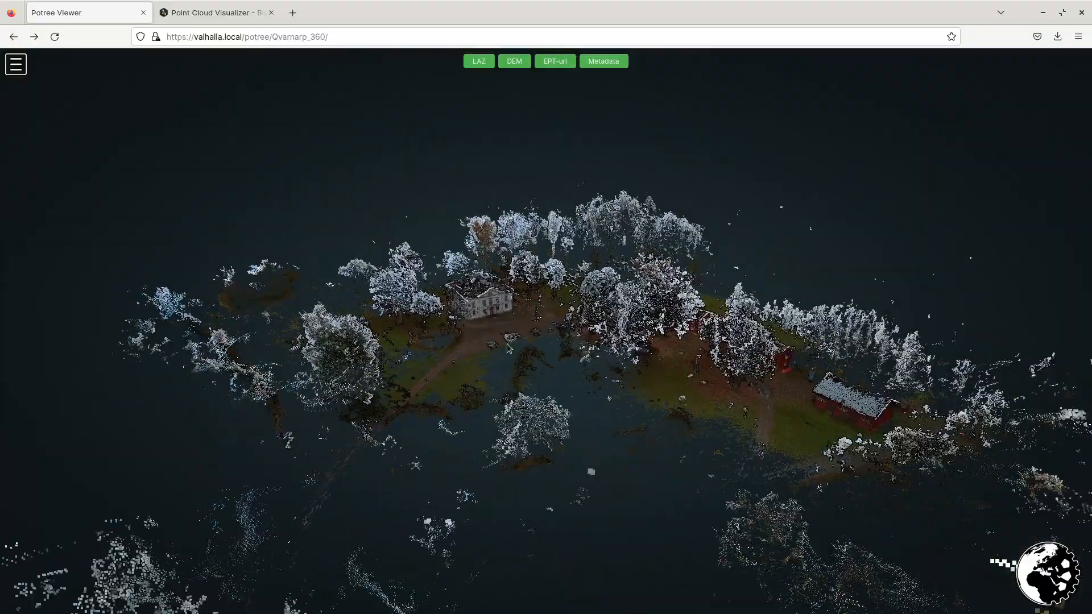
scroll(555, 355, "up", 5)
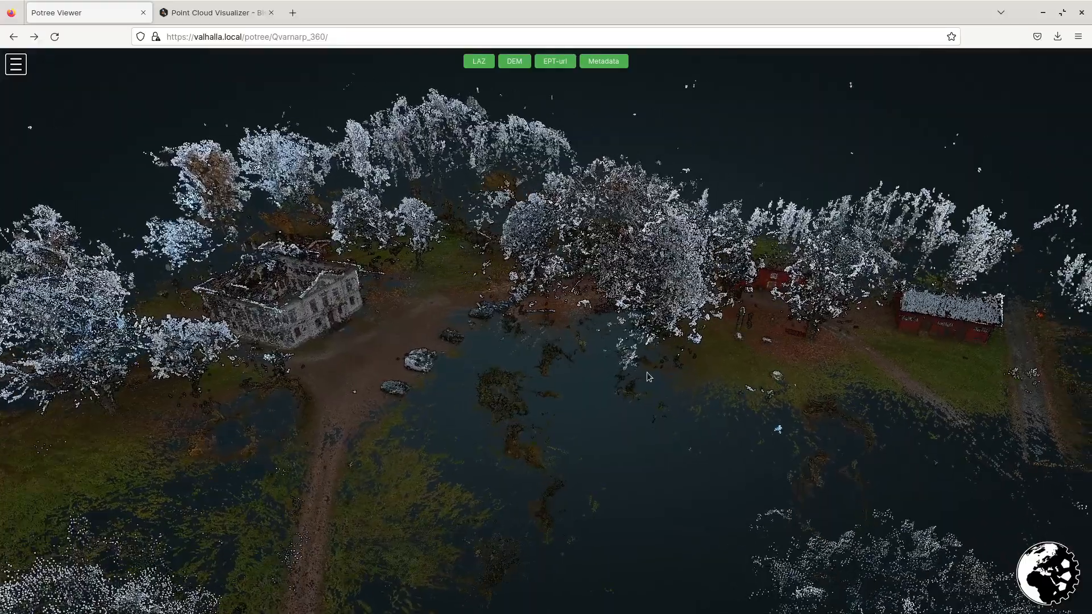
left_click_drag(647, 373, 556, 365)
scroll(555, 364, "down", 5)
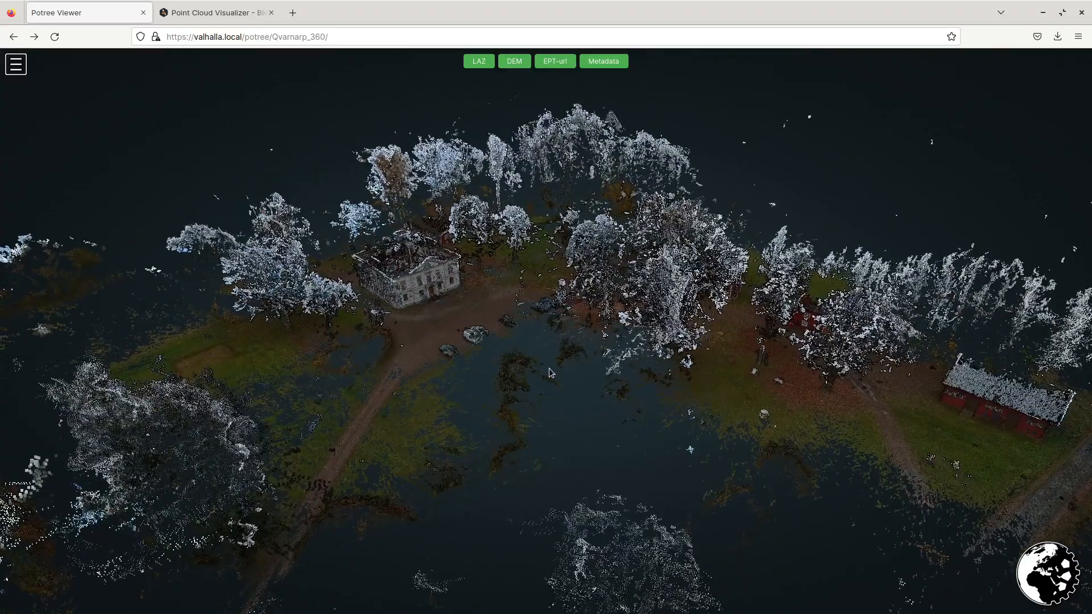
left_click_drag(549, 373, 534, 366)
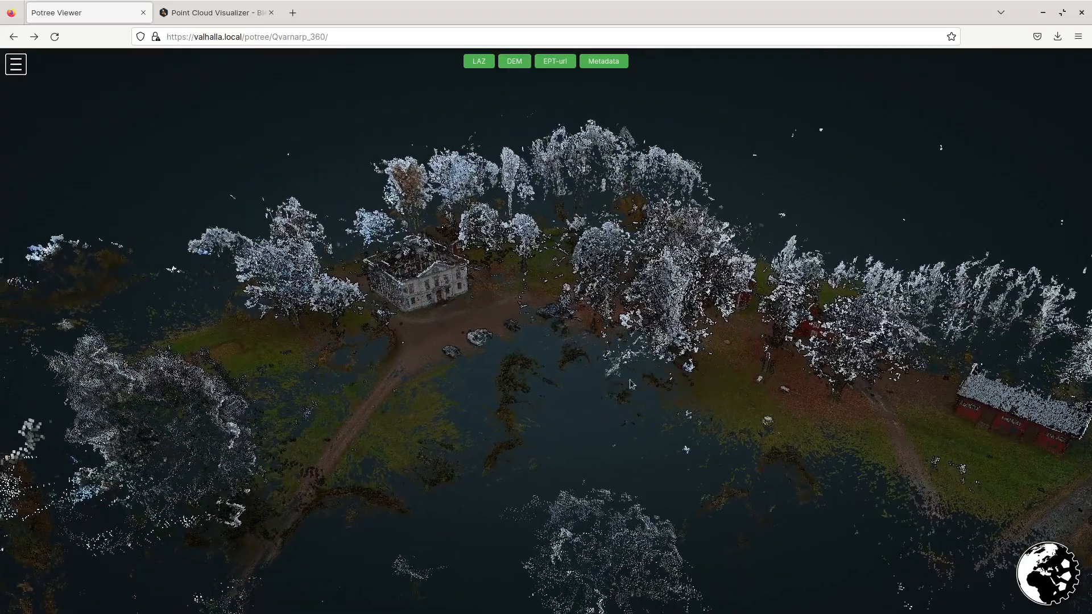
left_click_drag(615, 375, 599, 361)
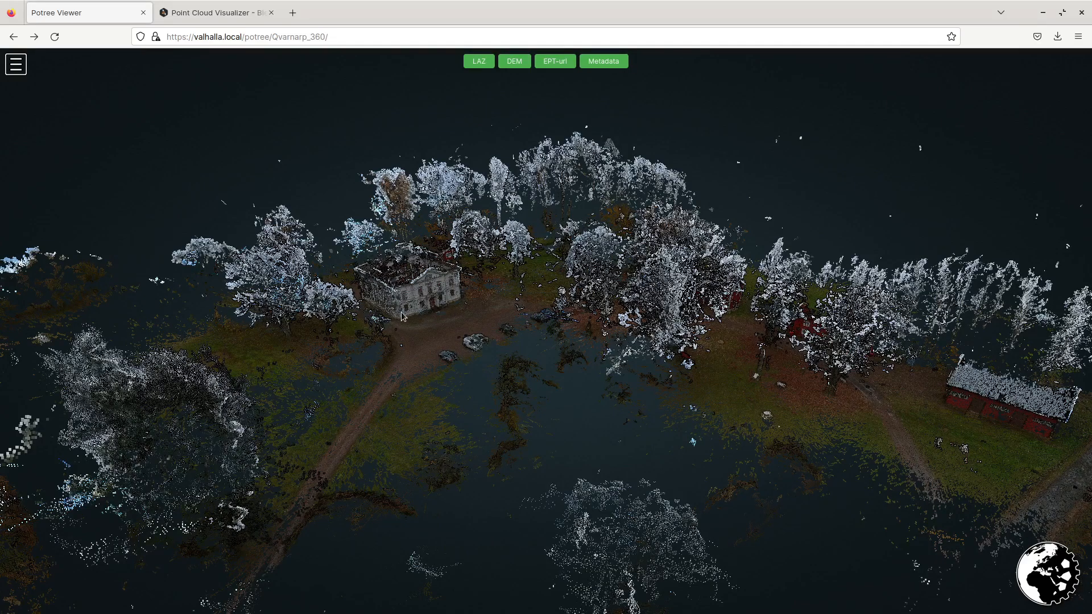
left_click_drag(444, 319, 424, 330)
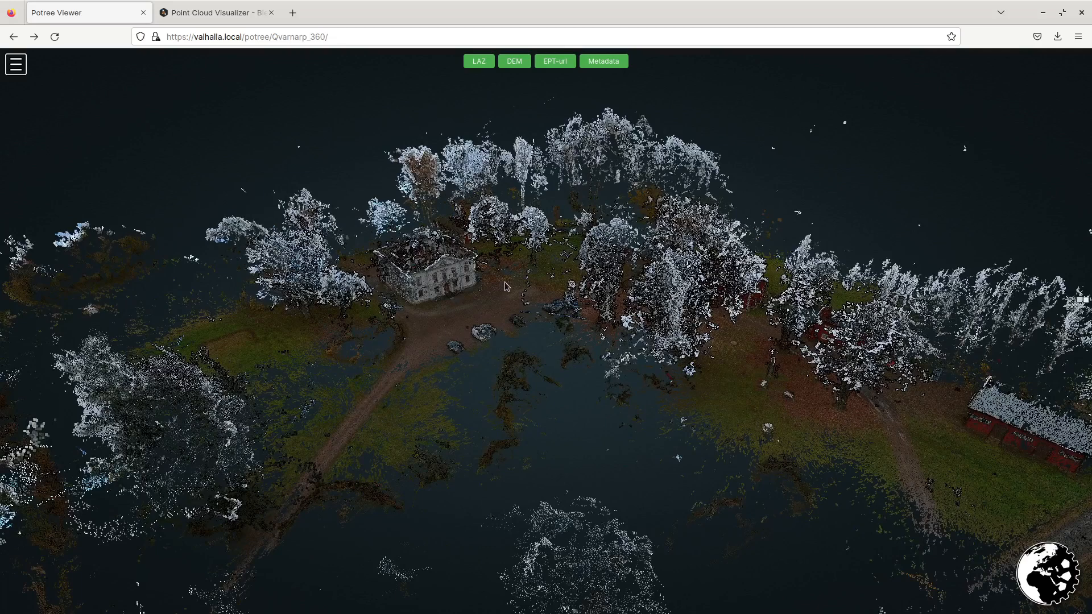
Step: Copy the EPT URL of the Qvarnarp_360 point cloud and switch to QGIS
left_click(557, 65)
left_click(654, 363)
key("alt+Tab")
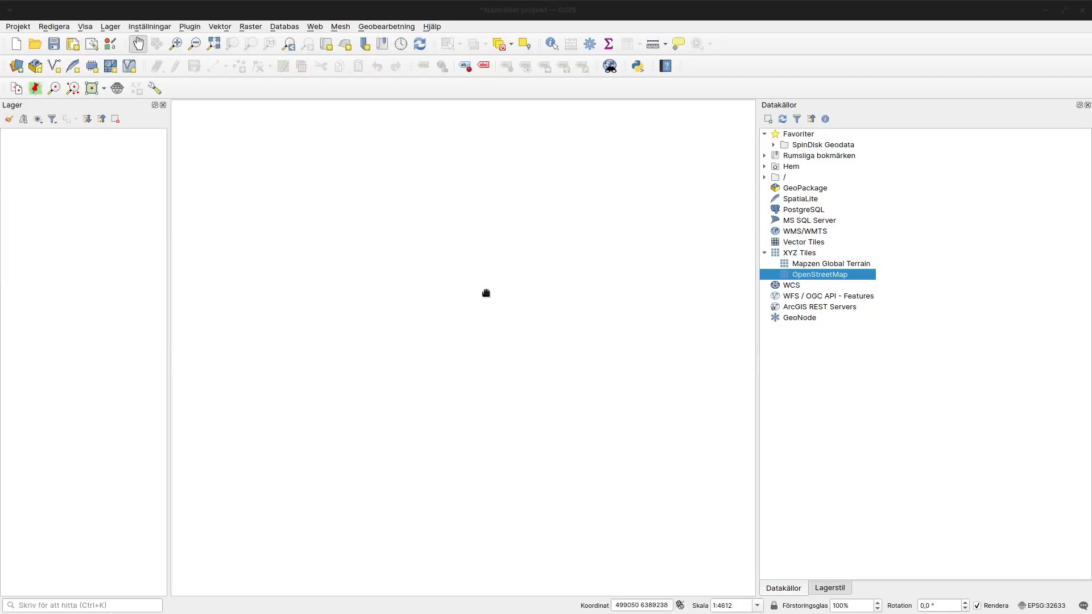
left_click(16, 68)
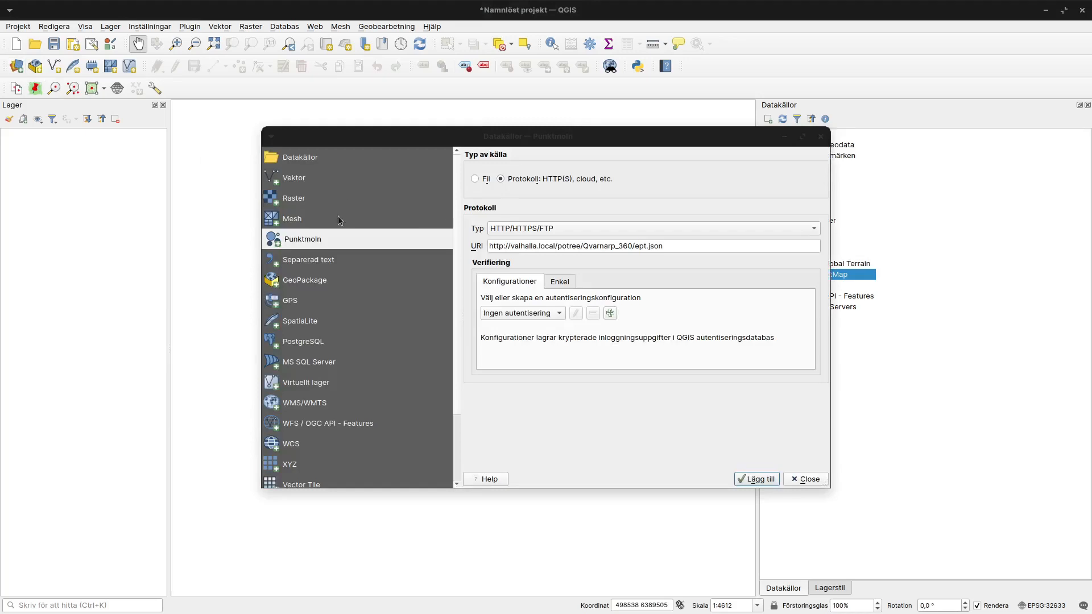
left_click_drag(678, 244, 453, 248)
type("http://valhalla.local/potree/Qvarnarp_360/ept.json")
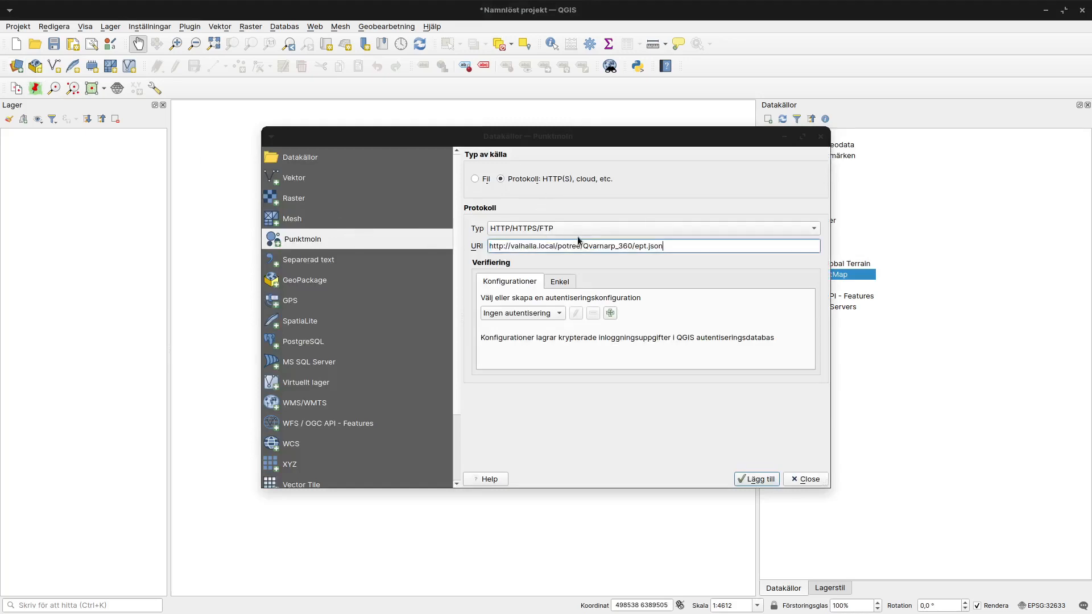
left_click(761, 480)
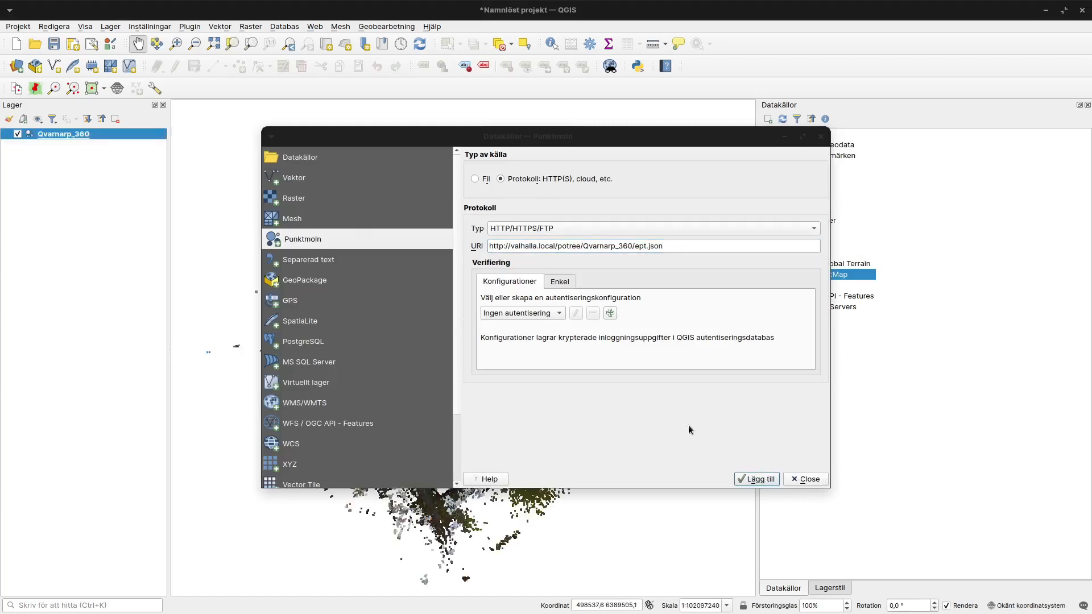
left_click(803, 481)
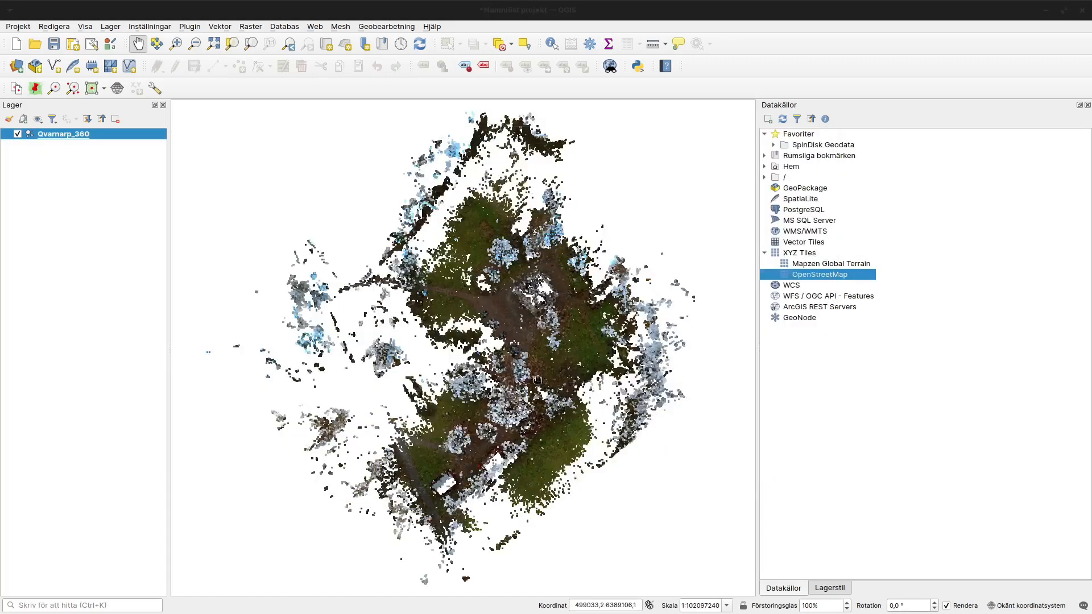
Step: Open a new 3D map view, dock it above the 2D map and enlarge it to fill most of the canvas area
left_click(84, 27)
mouse_move(95, 55)
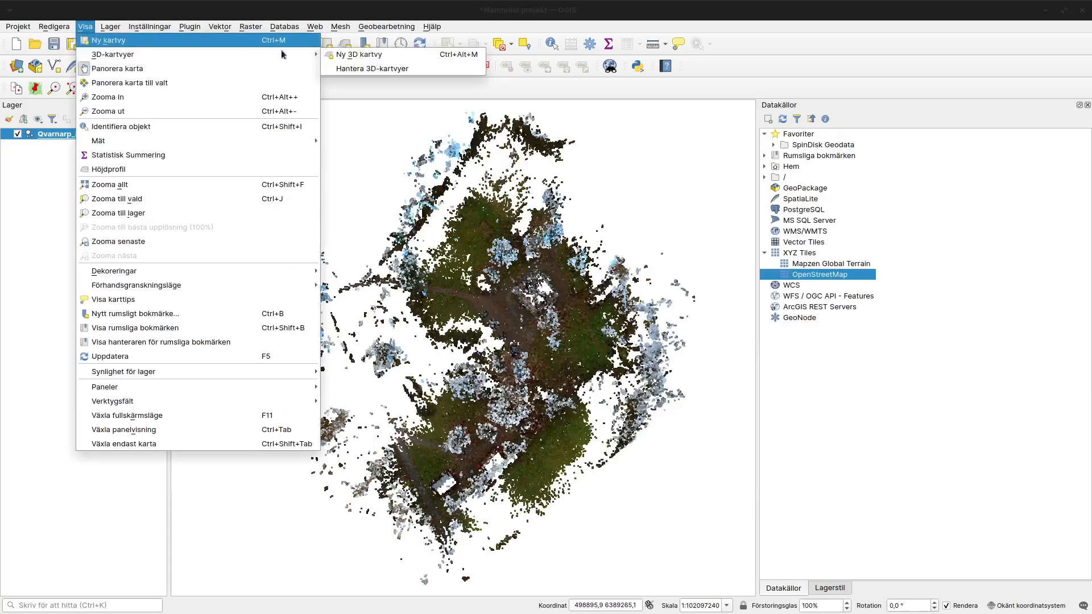
left_click(362, 55)
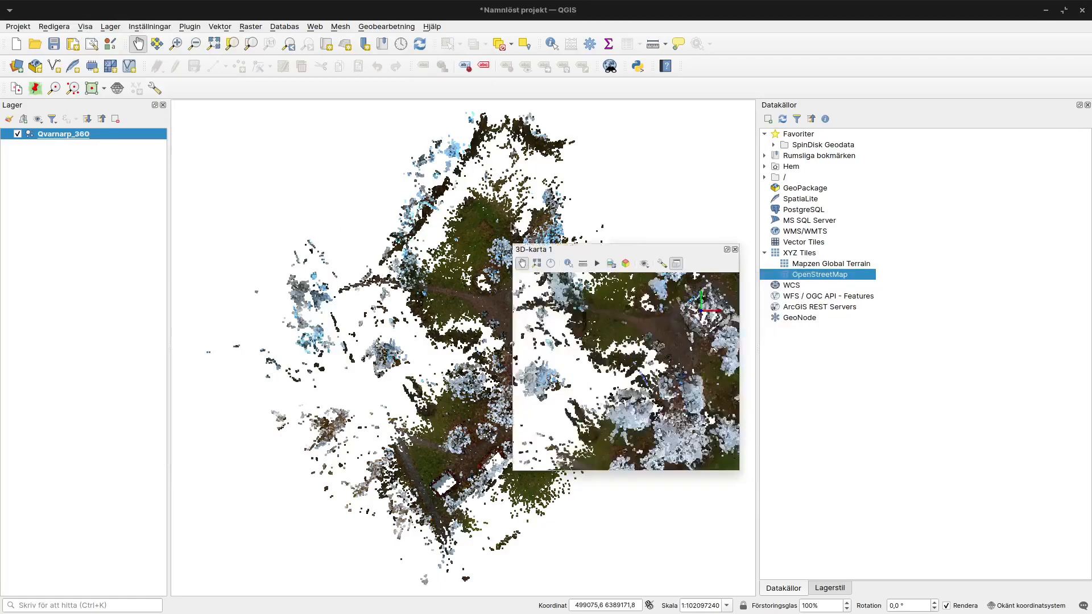
left_click_drag(620, 250, 478, 125)
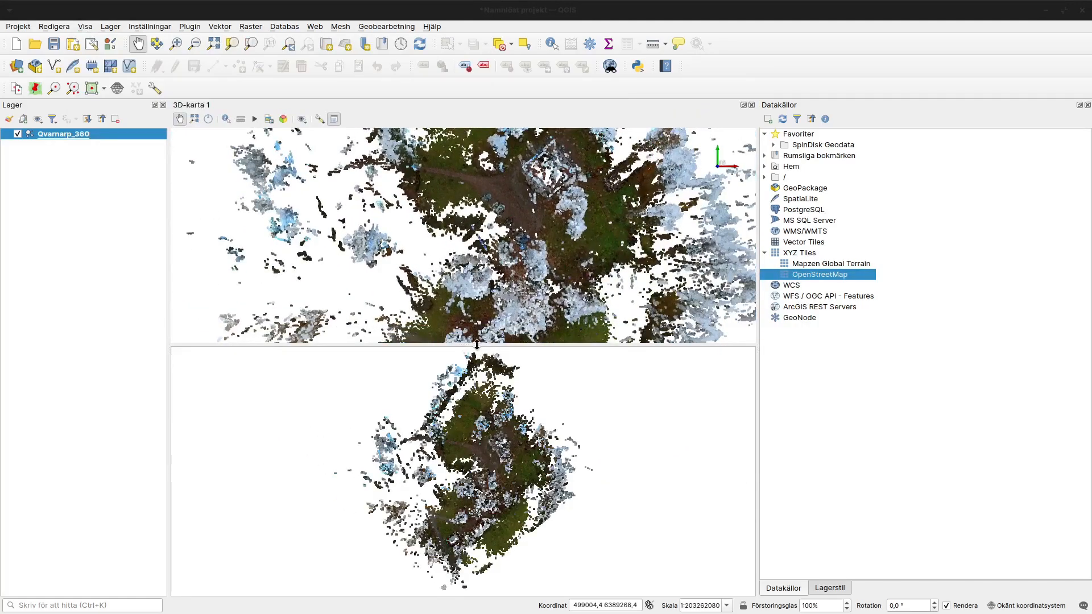
left_click_drag(477, 344, 477, 470)
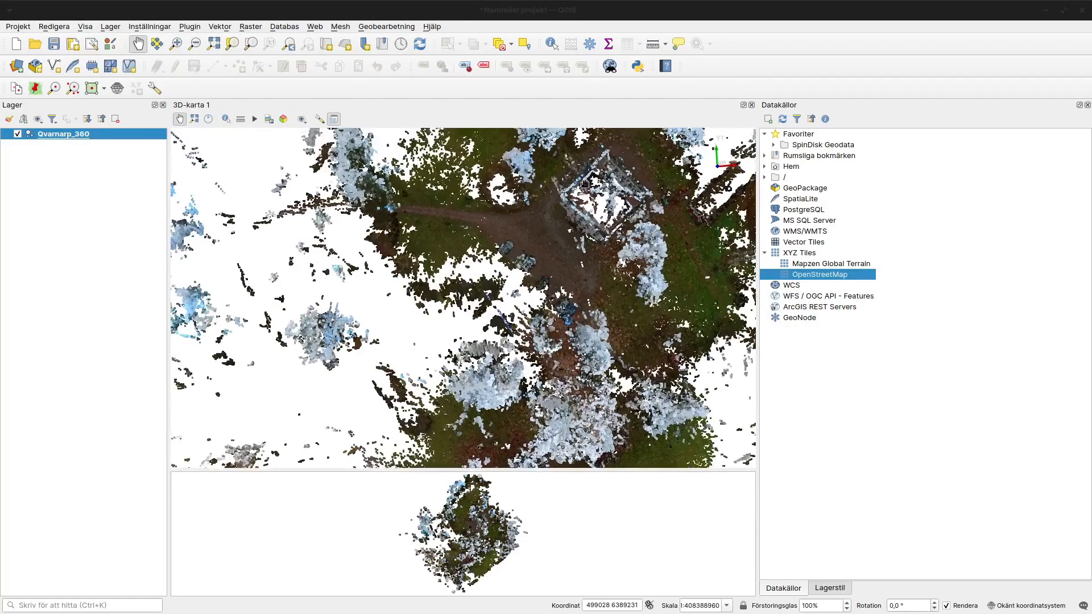
Step: Examine the manor house and its surroundings in the 3D map view from different angles and distances
middle_click_drag(586, 184, 565, 219)
left_click_drag(565, 219, 462, 320)
scroll(466, 334, "up", 5)
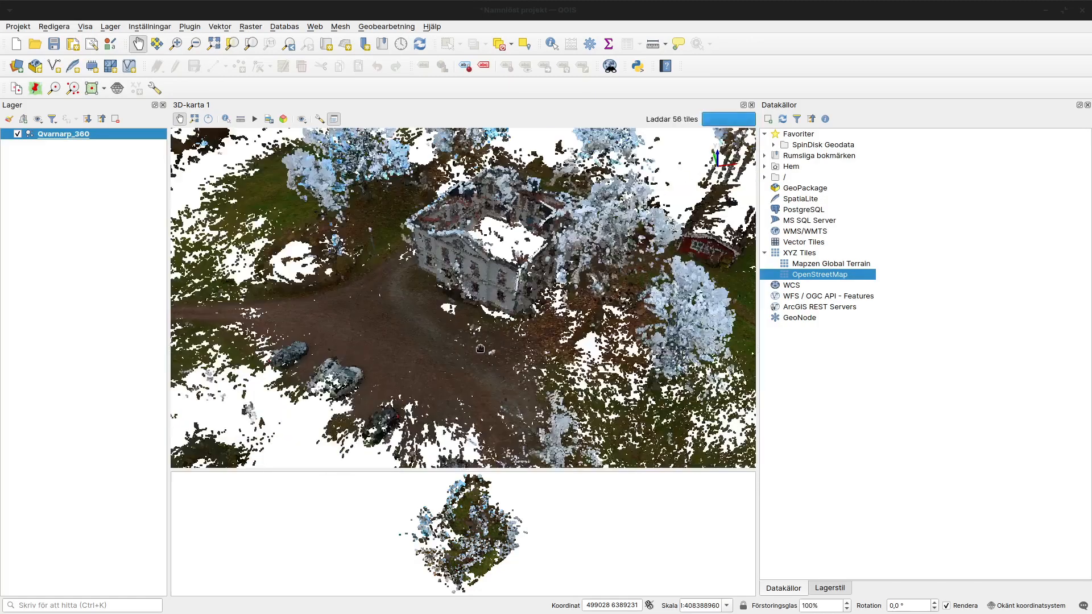
scroll(458, 310, "down", 5)
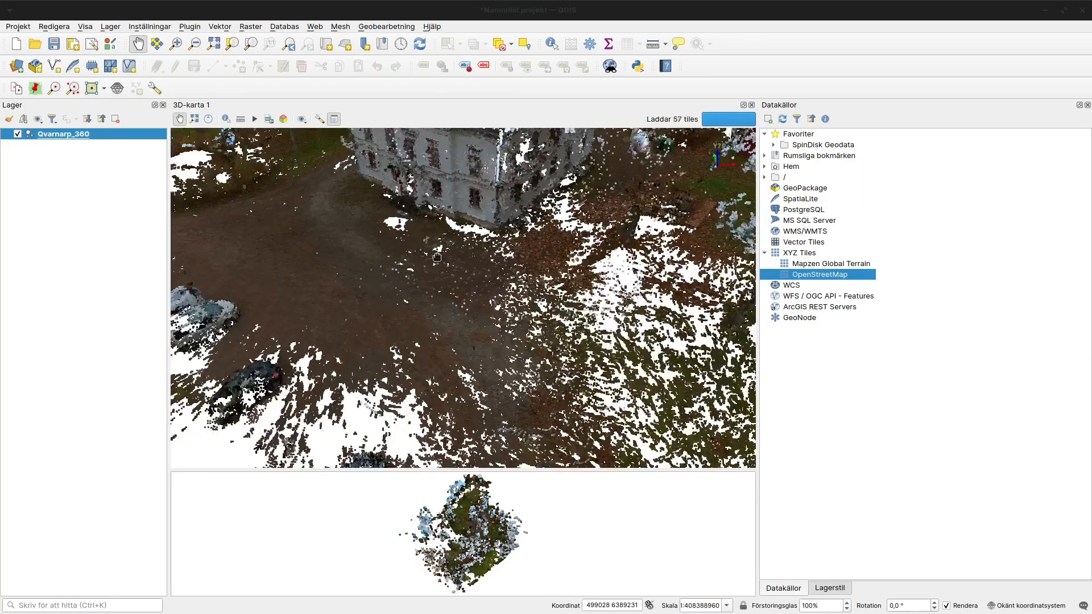
scroll(435, 262, "up", 4)
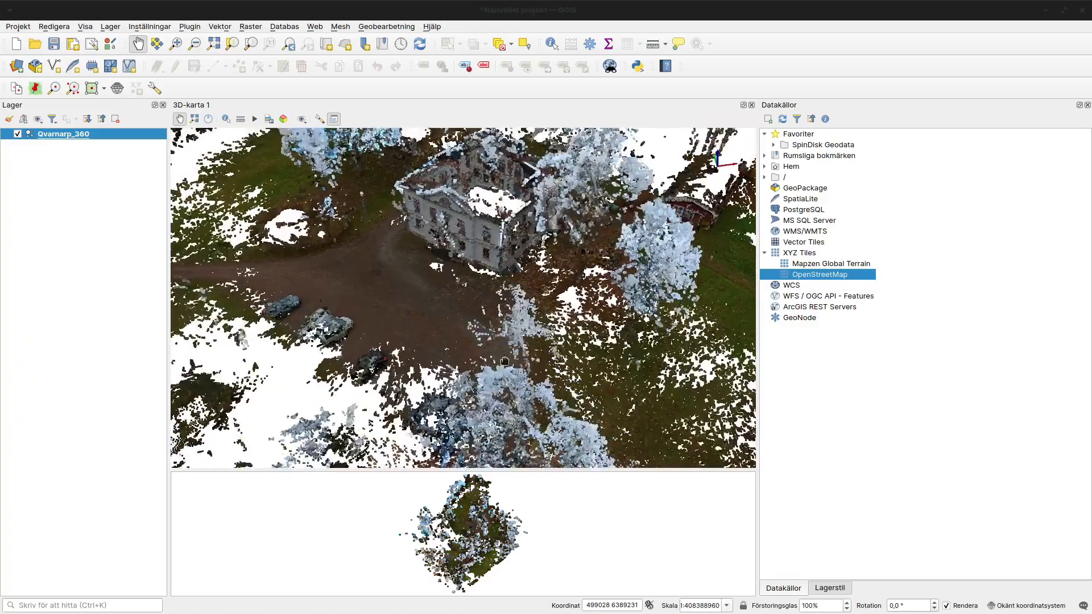
mouse_move(485, 258)
middle_mouse_down()
mouse_move(512, 270)
mouse_move(515, 287)
mouse_move(486, 245)
middle_mouse_up()
left_click_drag(486, 245, 560, 317)
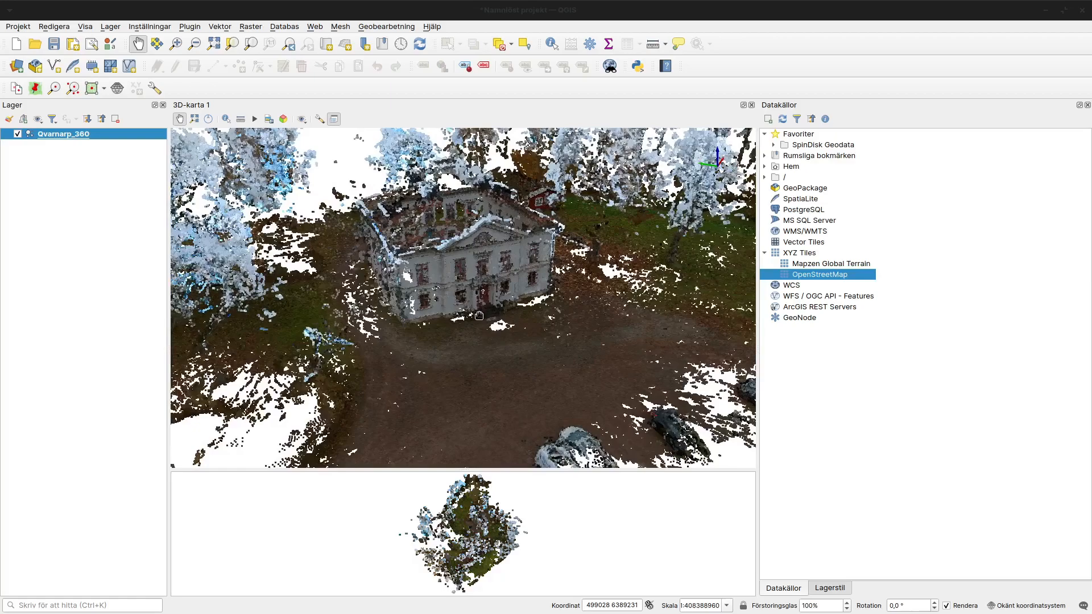
scroll(462, 337, "up", 3)
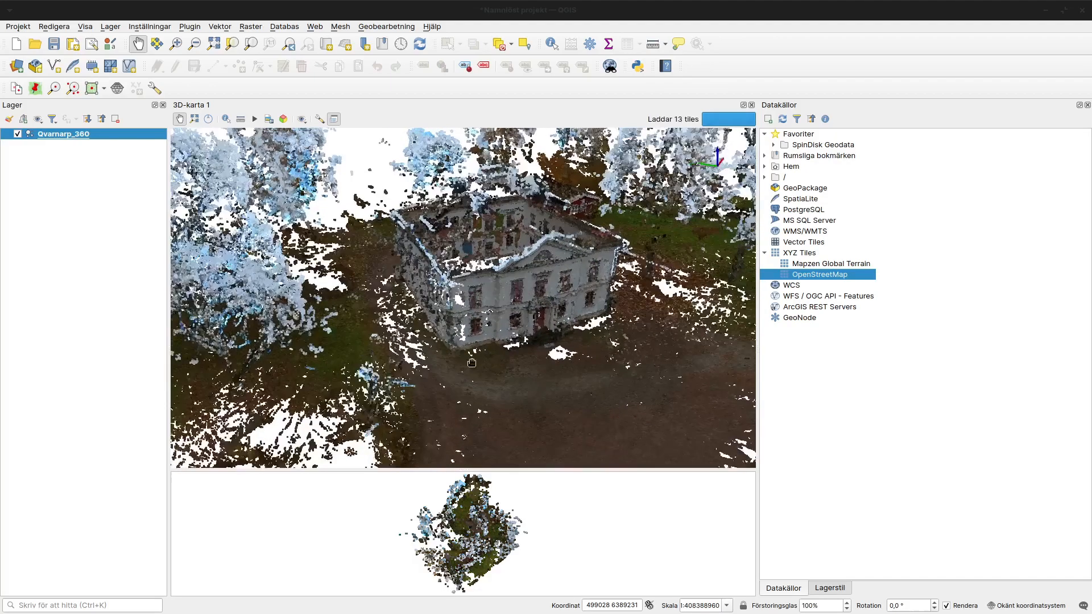
left_click_drag(445, 356, 426, 370)
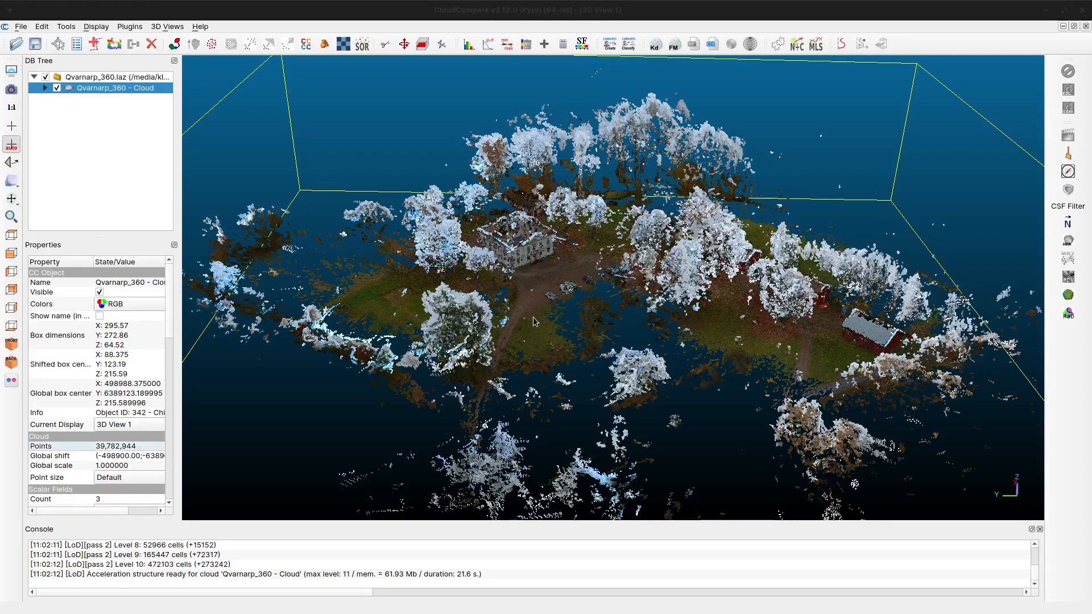
Step: Examine the full Qvarnarp_360 cloud loaded in CloudCompare from several angles and distances
scroll(528, 330, "down", 4)
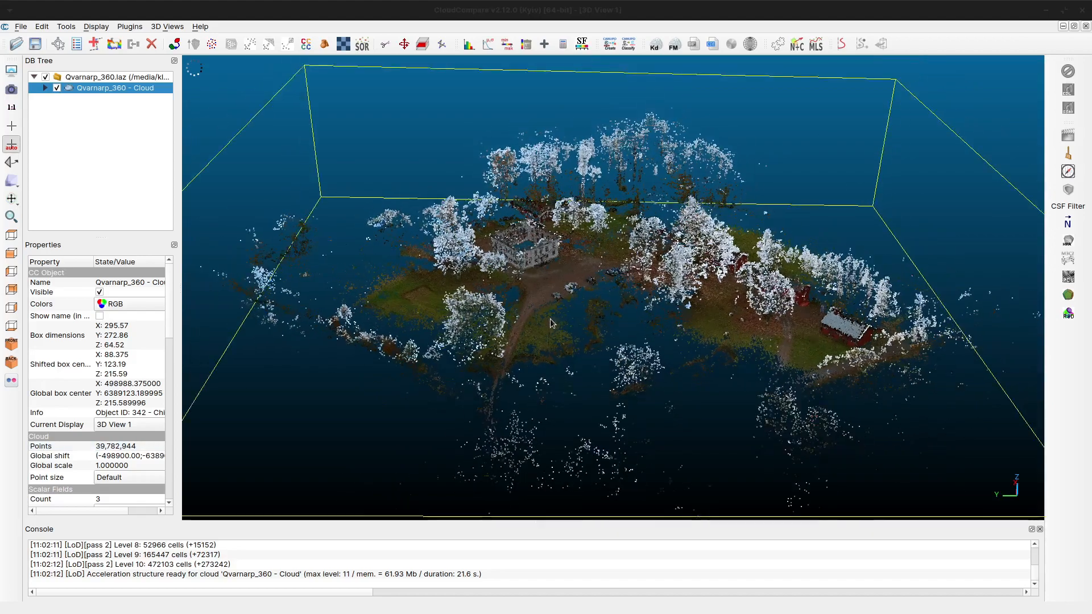
scroll(538, 338, "up", 5)
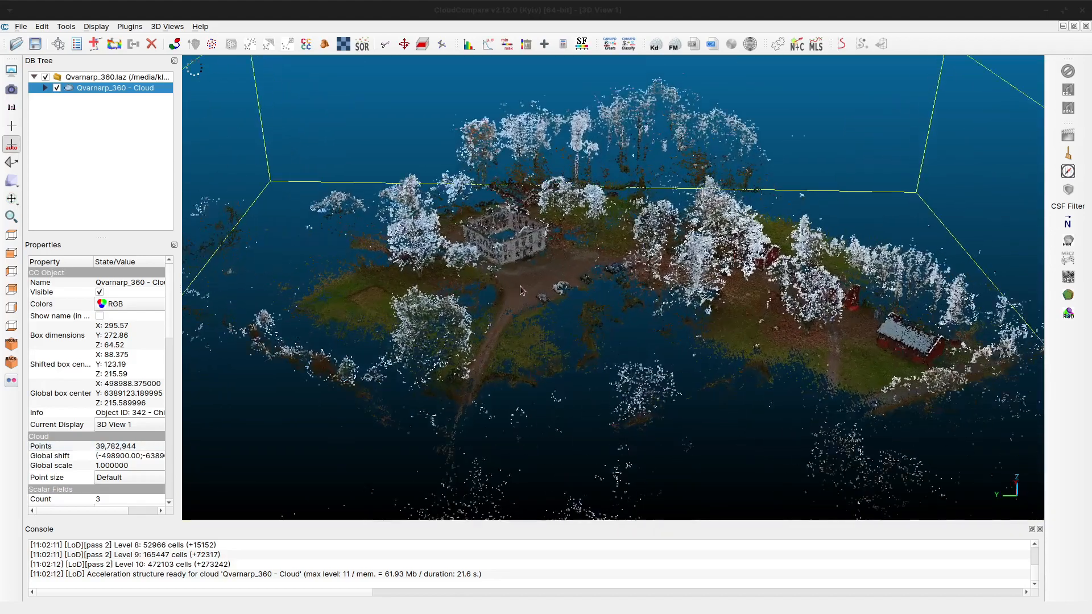
left_click_drag(538, 338, 605, 371)
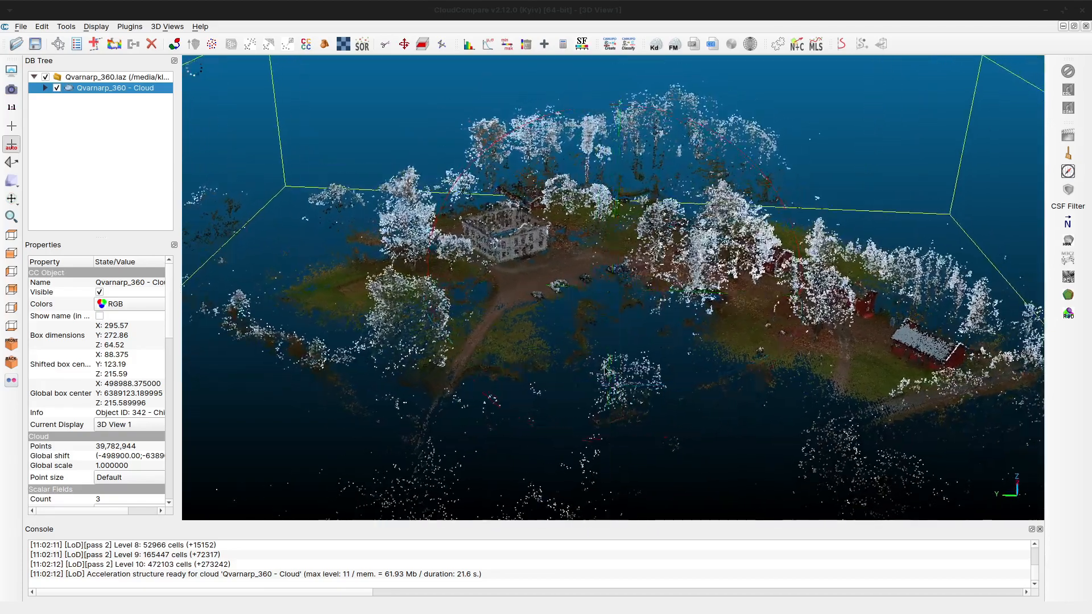
left_click_drag(396, 303, 373, 296)
left_click_drag(686, 311, 544, 327)
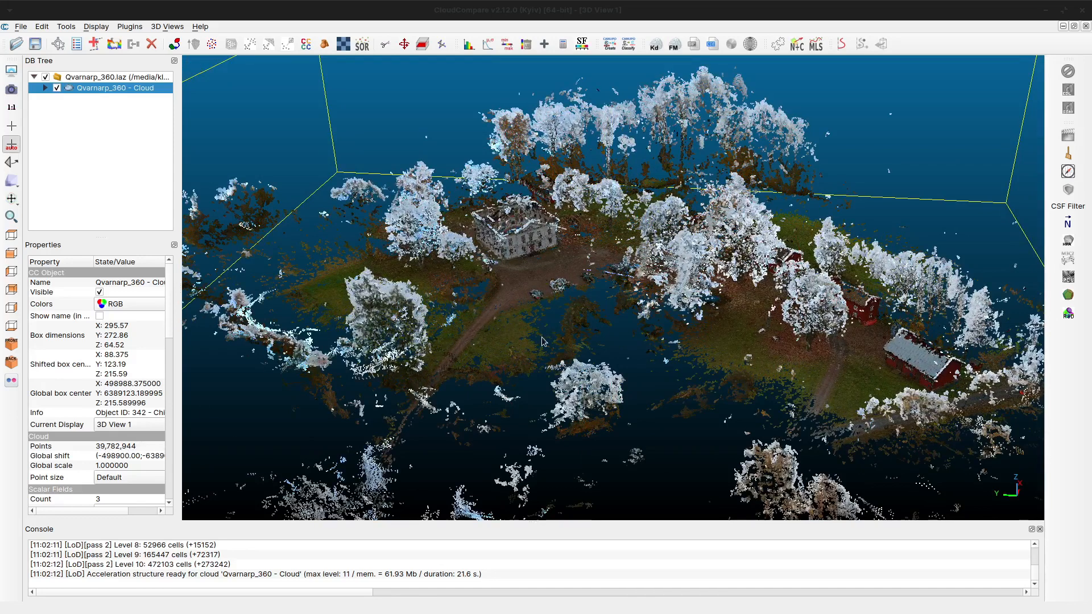
mouse_move(542, 341)
left_mouse_down()
mouse_move(569, 340)
mouse_move(541, 354)
left_mouse_up()
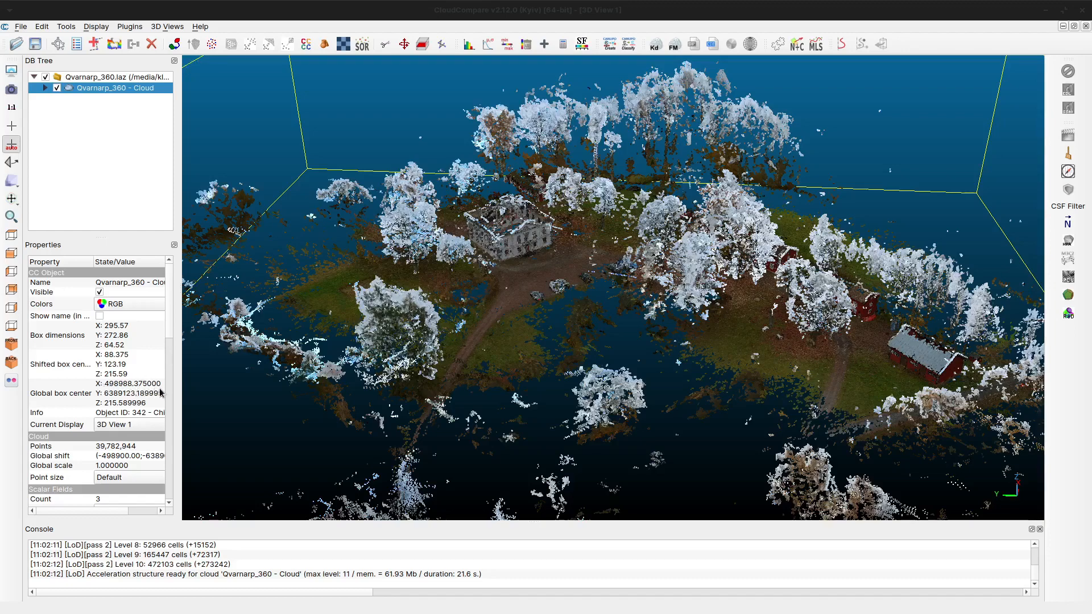
left_click_drag(492, 331, 536, 348)
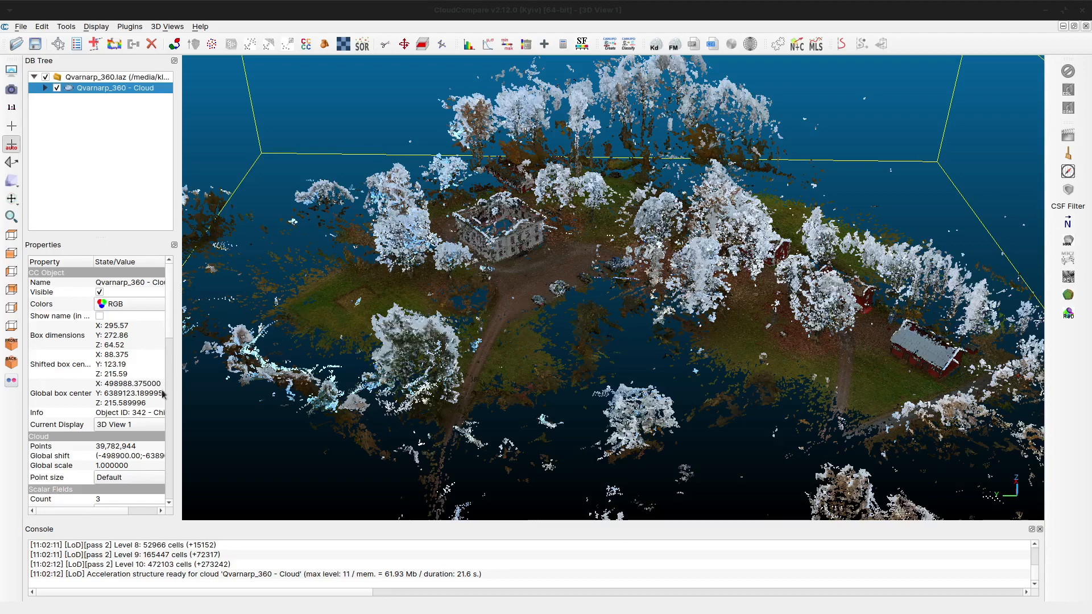
Step: Segment the manor house out of the cloud with a four-corner polygon from above, keeping the points inside
left_click_drag(650, 301, 616, 347)
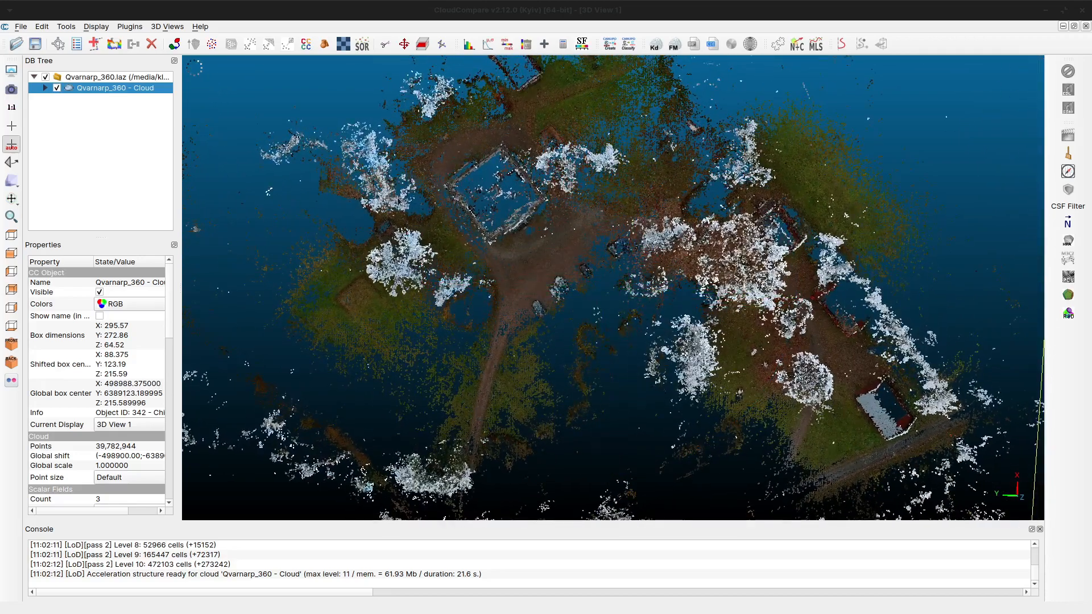
left_click(385, 46)
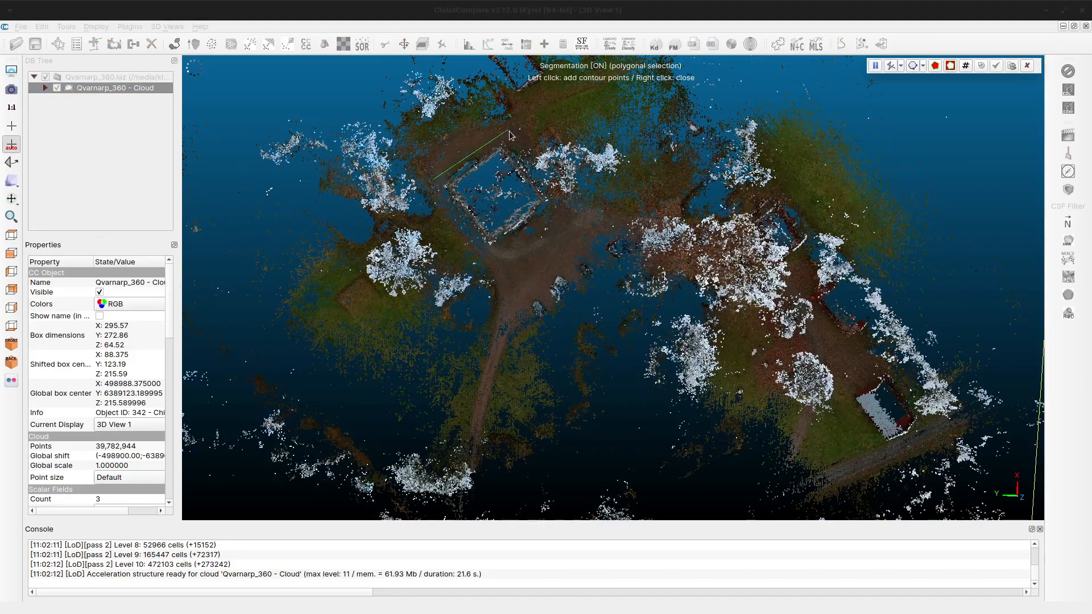
left_click(433, 179)
left_click(561, 209)
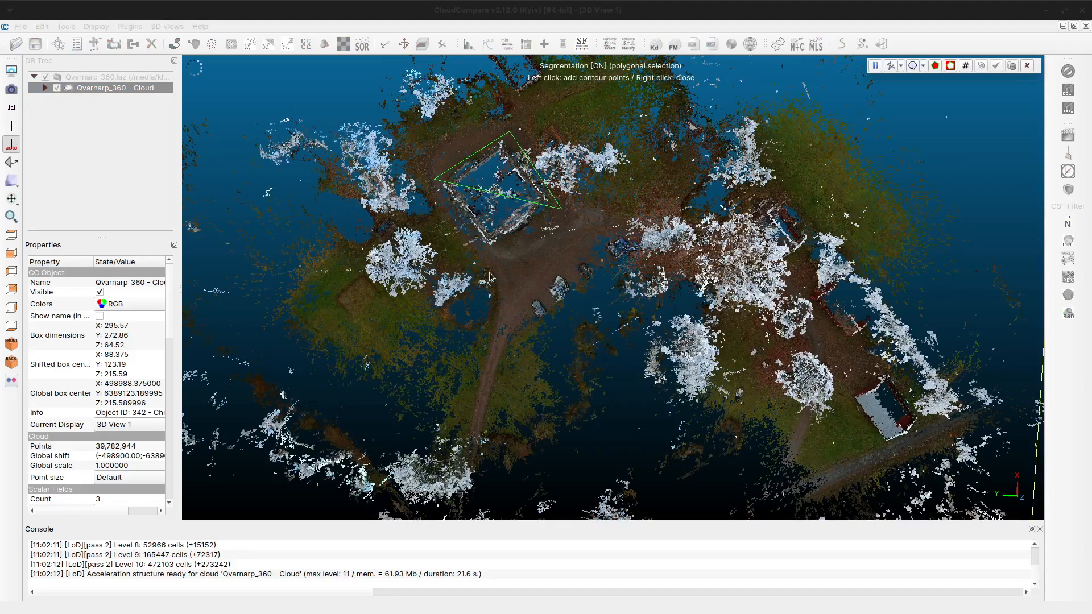
left_click(486, 263)
right_click(486, 264)
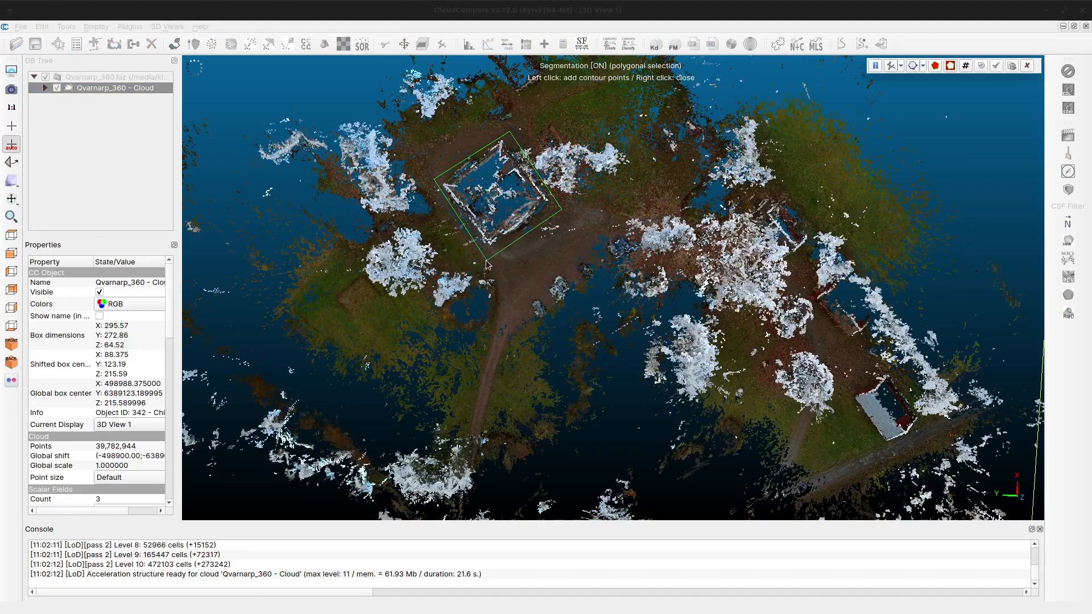
left_click(936, 67)
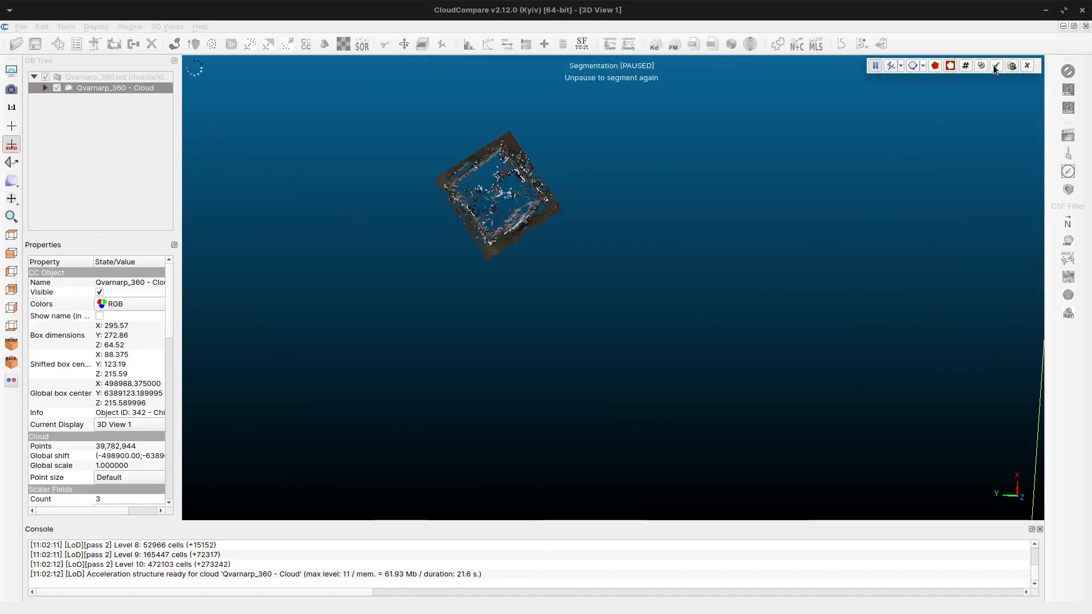
left_click(996, 66)
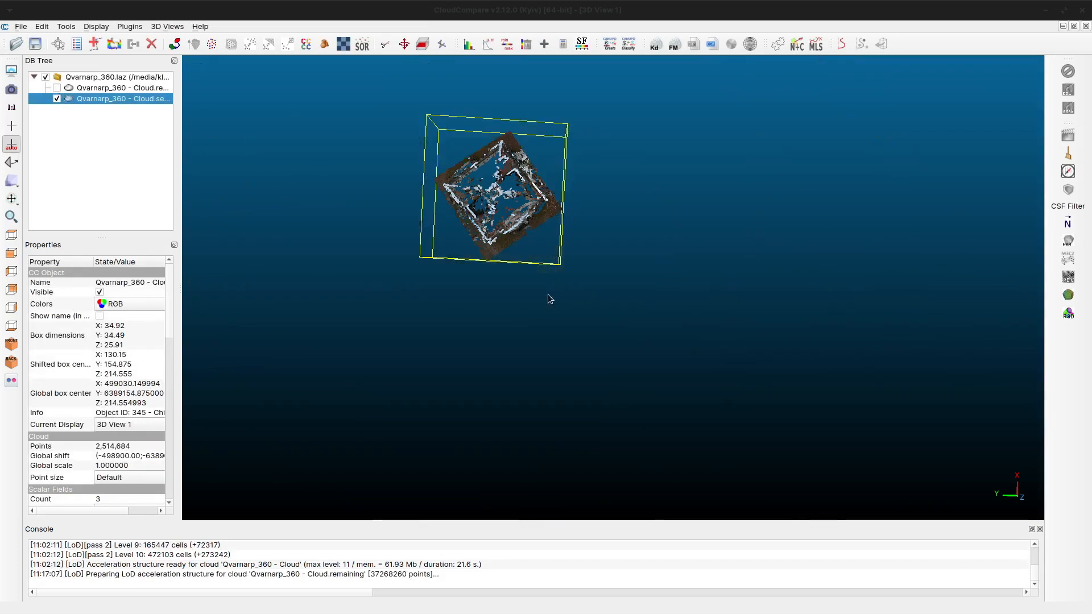
Step: Segment the stray points above and around the roof away from the manor house with a side-view polygon, deleting the hidden points
left_click(12, 219)
left_click_drag(463, 347, 568, 62)
left_click_drag(418, 271, 546, 279)
left_click_drag(897, 325, 894, 302)
left_click_drag(705, 308, 697, 338)
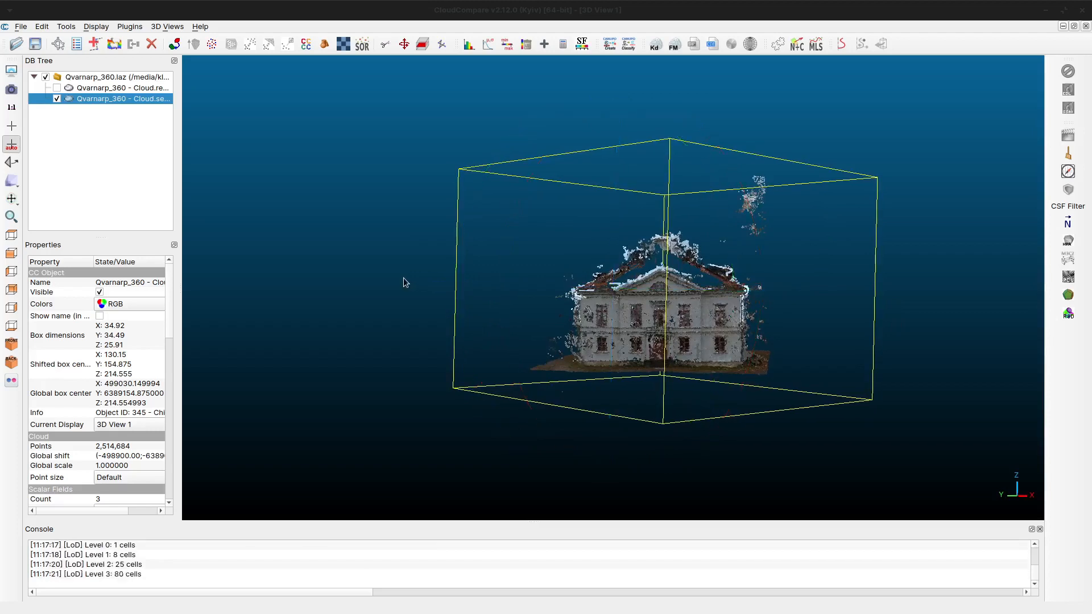
left_click(444, 43)
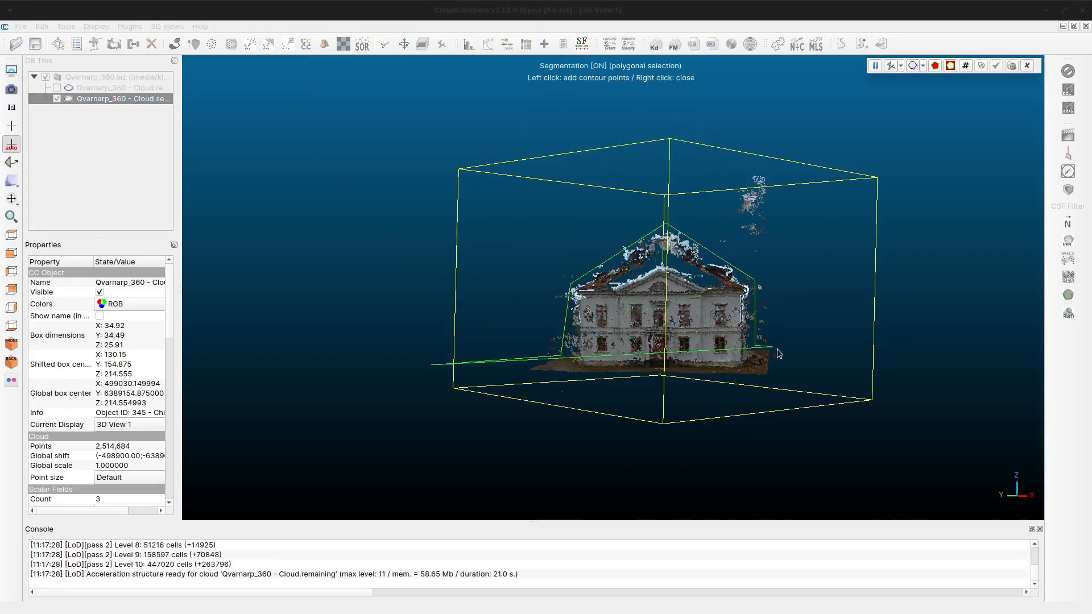
left_click(808, 344)
left_click(948, 272)
left_click(891, 136)
left_click(417, 134)
right_click(417, 134)
left_click(950, 66)
left_click_drag(682, 319, 791, 242)
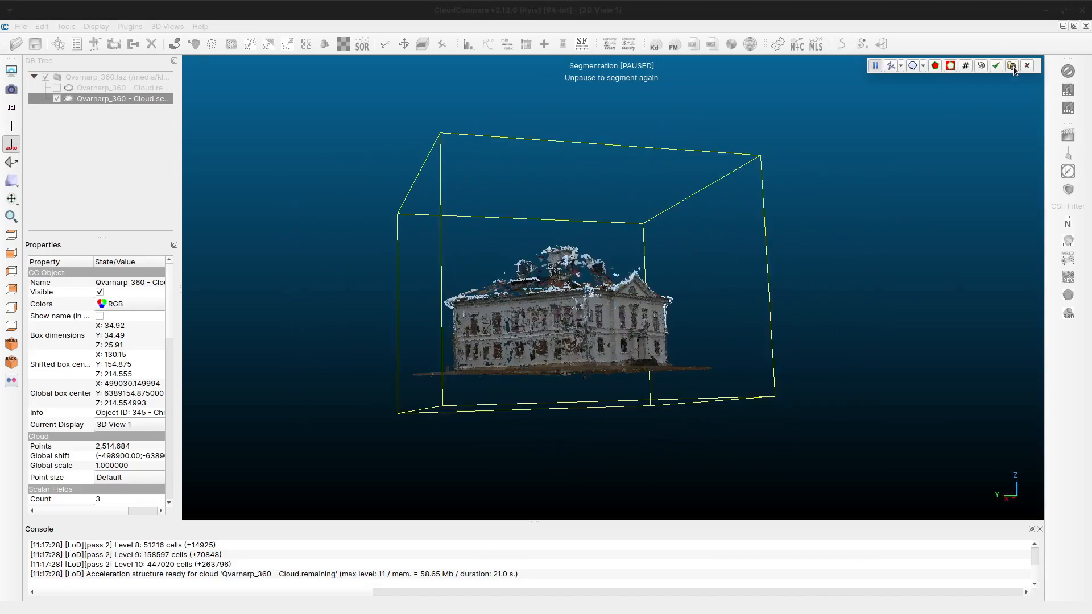
left_click(1013, 67)
Step: Examine the cleaned manor house cloud from several angles and distances
left_click_drag(608, 364, 663, 353)
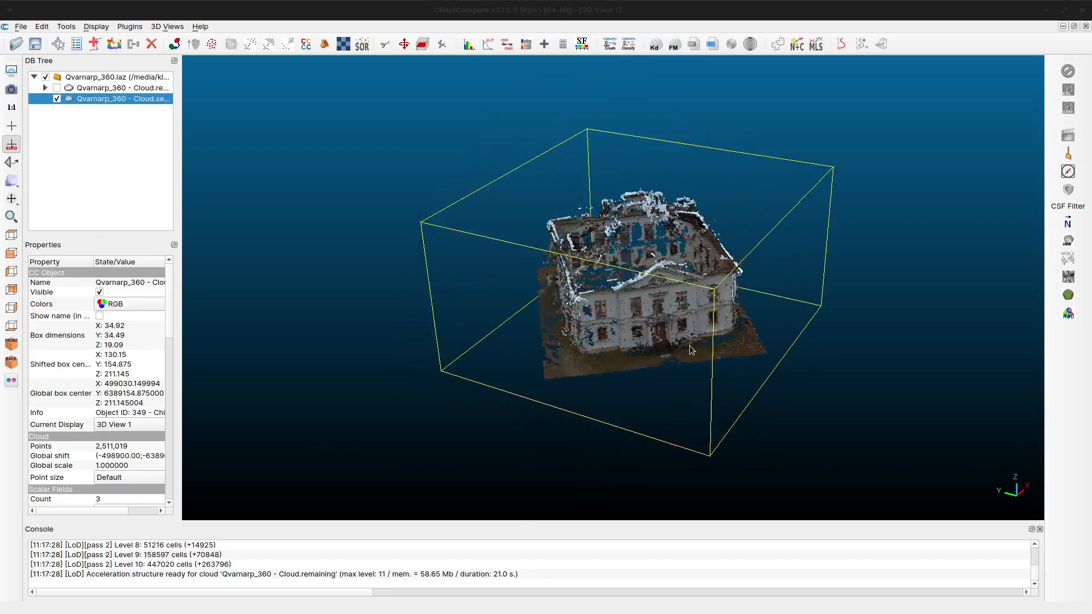
scroll(666, 371, "down", 2)
scroll(659, 385, "up", 6)
left_click_drag(663, 392, 880, 318)
scroll(882, 351, "up", 2)
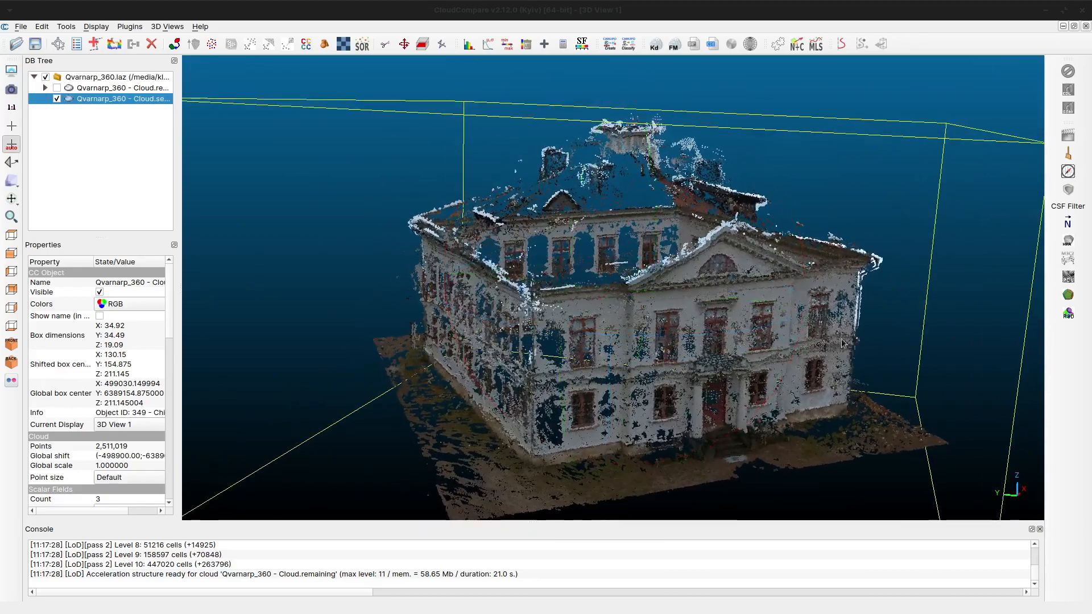
left_click_drag(597, 354, 596, 329)
right_click_drag(596, 329, 581, 272)
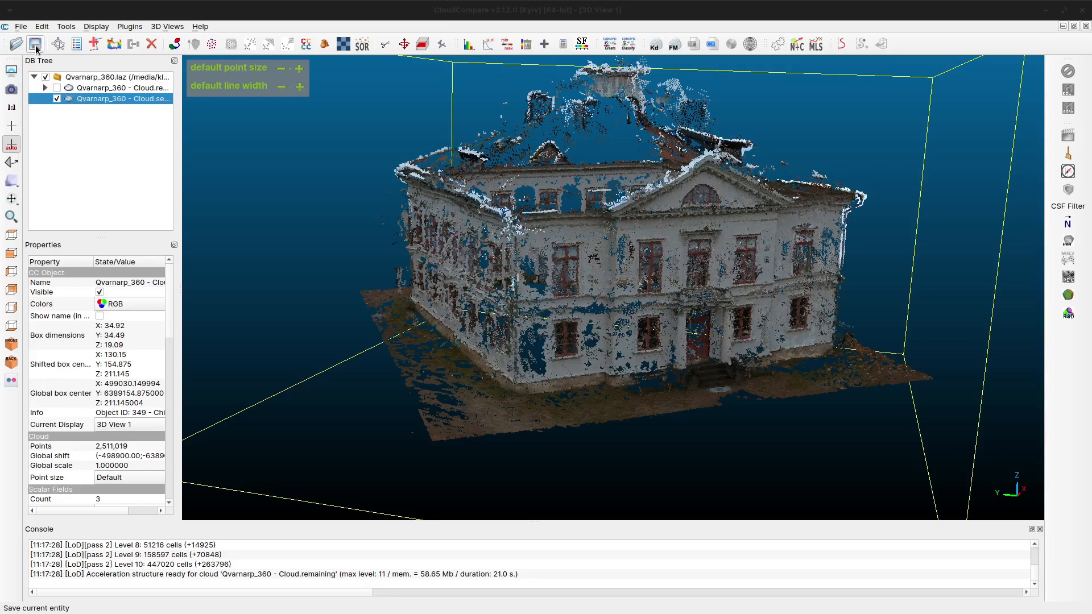
Step: Save the segmented house as a LAS cloud named laz_start.laz in the example folder, replacing the existing file and keeping the original resolution
left_click(36, 44)
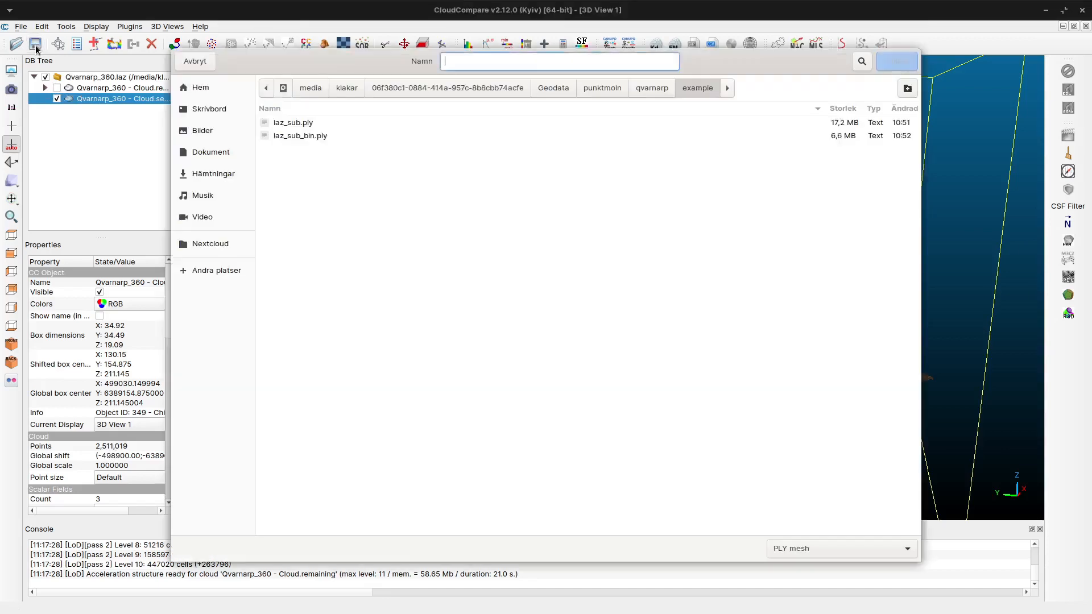
left_click(287, 123)
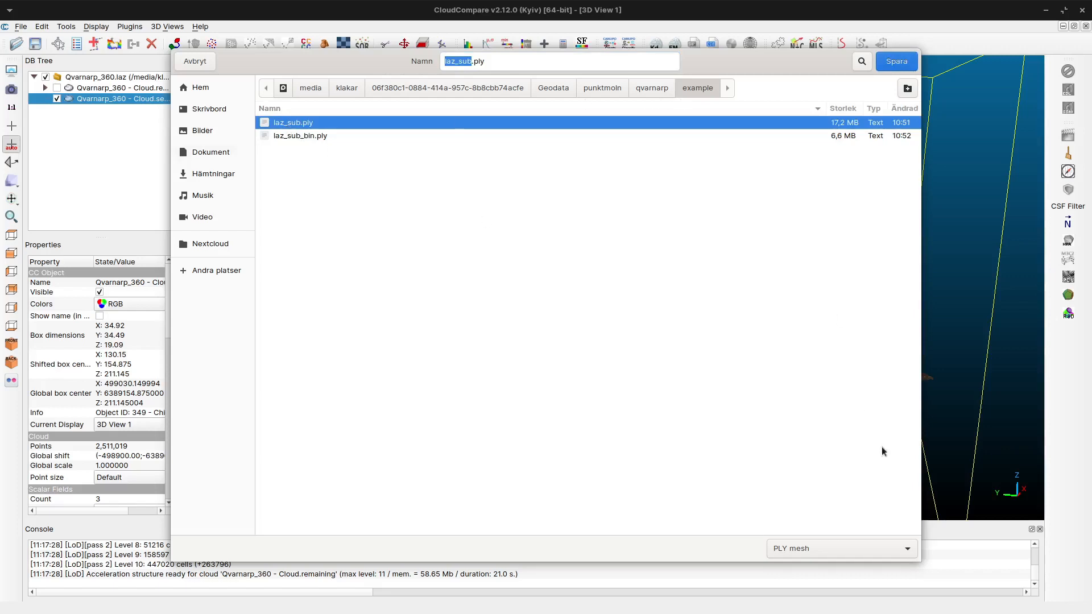
left_click(855, 557)
left_click(793, 494)
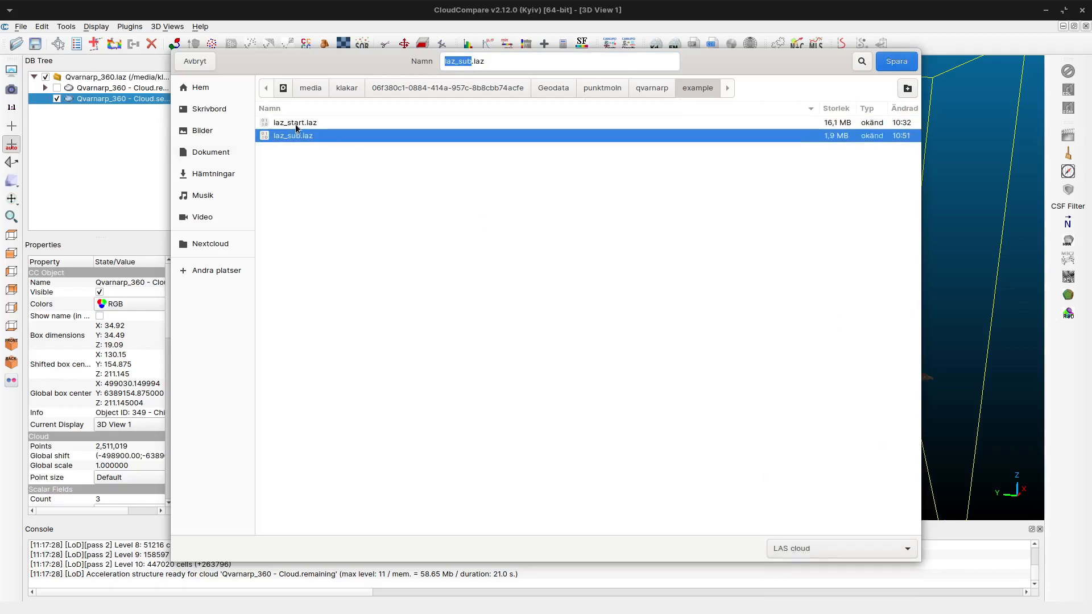
left_click(295, 124)
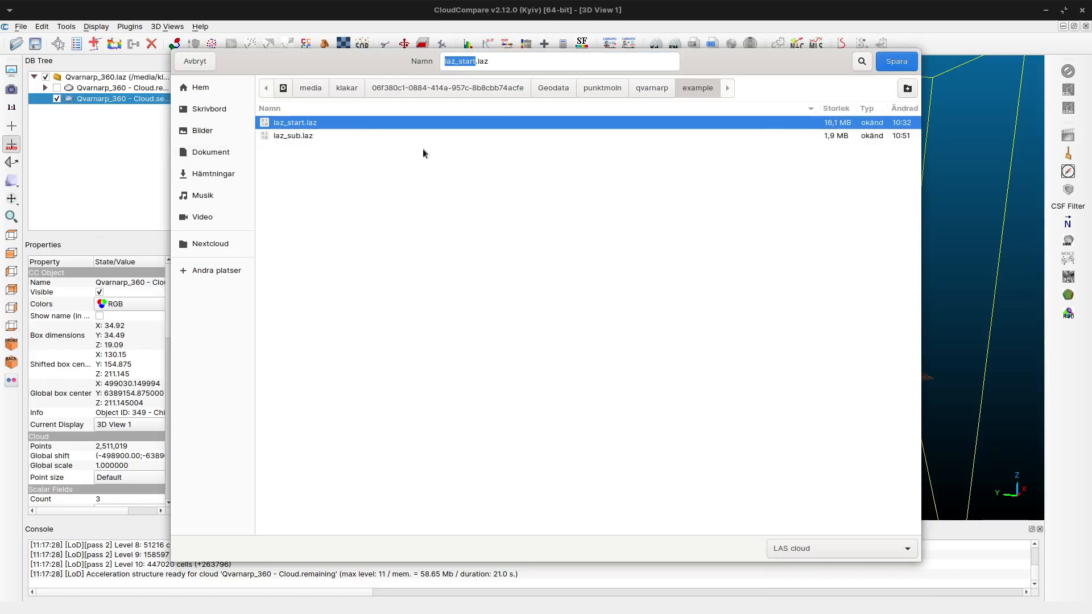
left_click(894, 63)
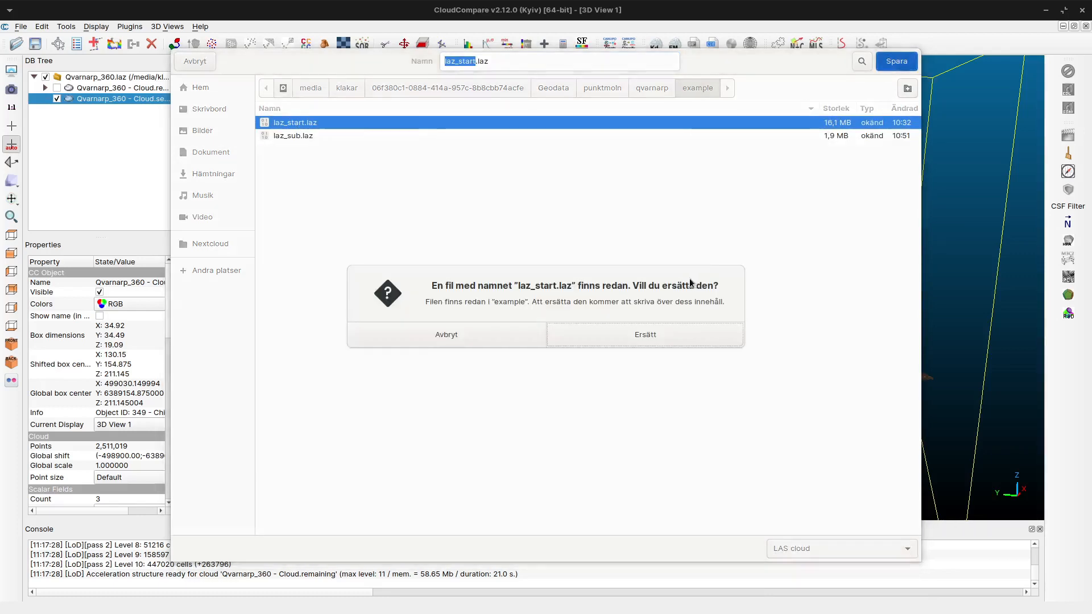
left_click(640, 337)
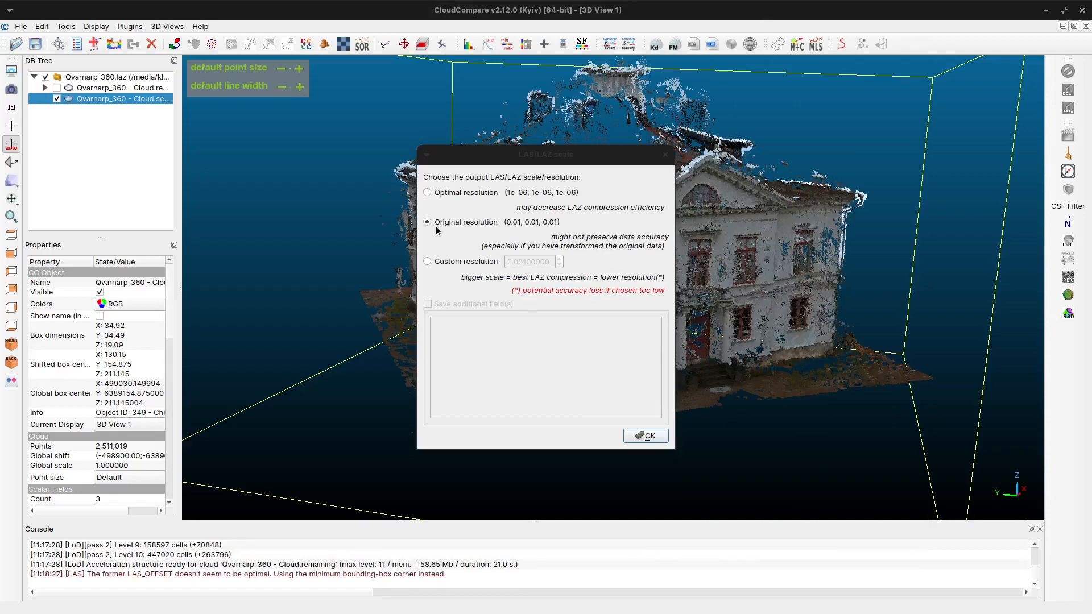
left_click(649, 438)
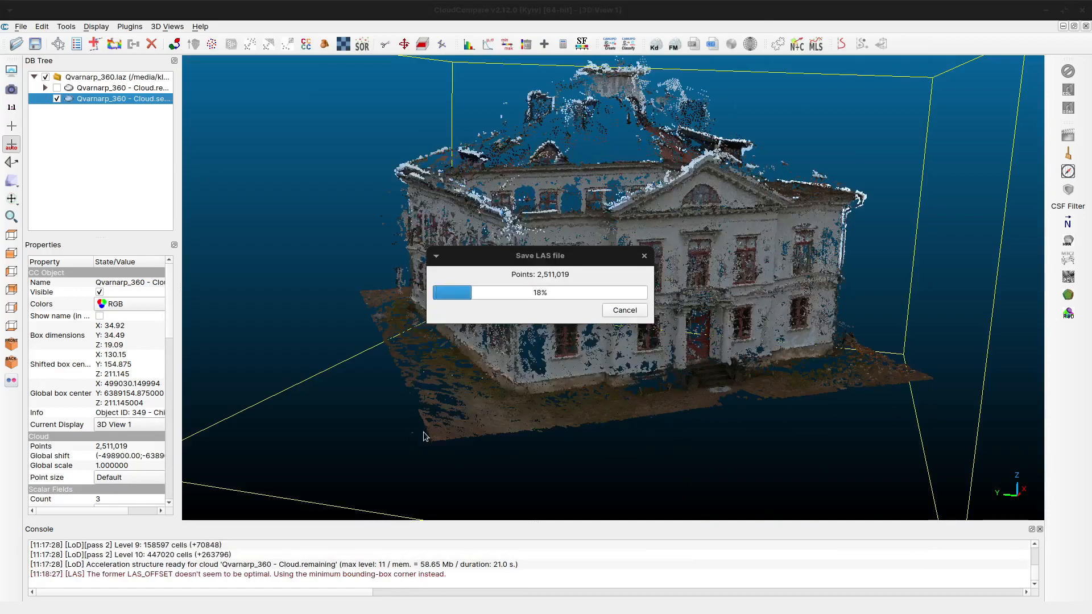
Step: Start point picking and pick a ground point near the base of the manor house's front corner
left_click_drag(464, 425, 600, 344)
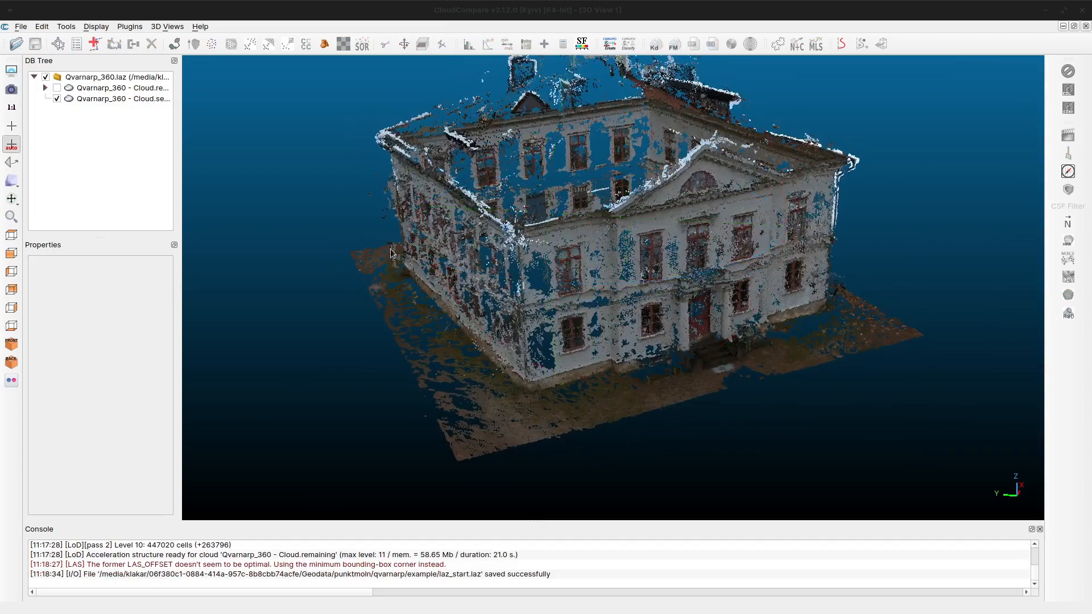
left_click(85, 98)
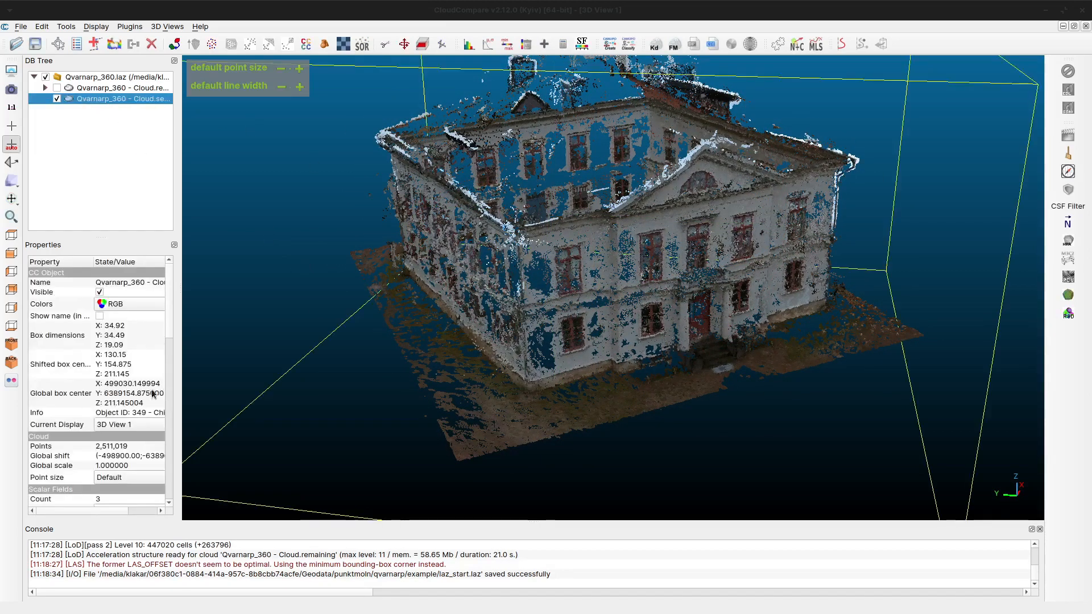
left_click_drag(654, 316, 657, 307)
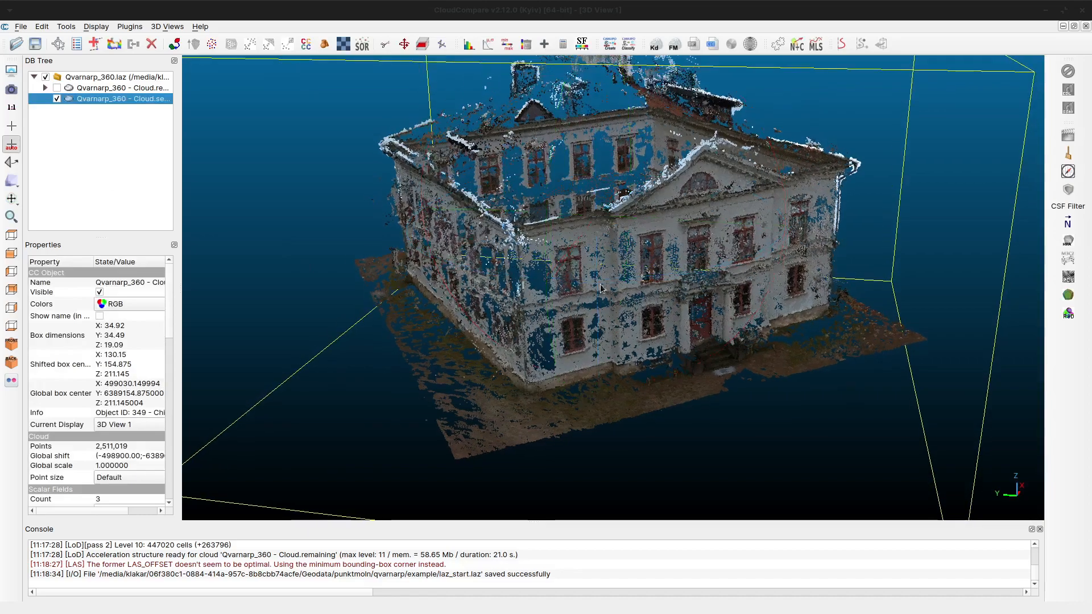
right_click_drag(654, 250, 667, 293)
left_click_drag(570, 373, 574, 353)
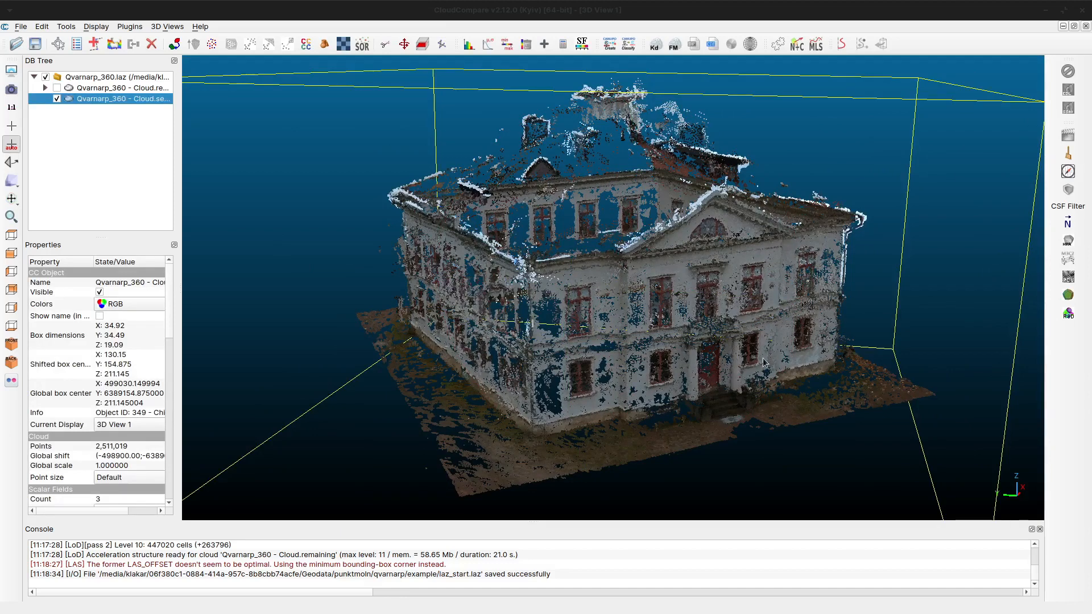
left_click(58, 44)
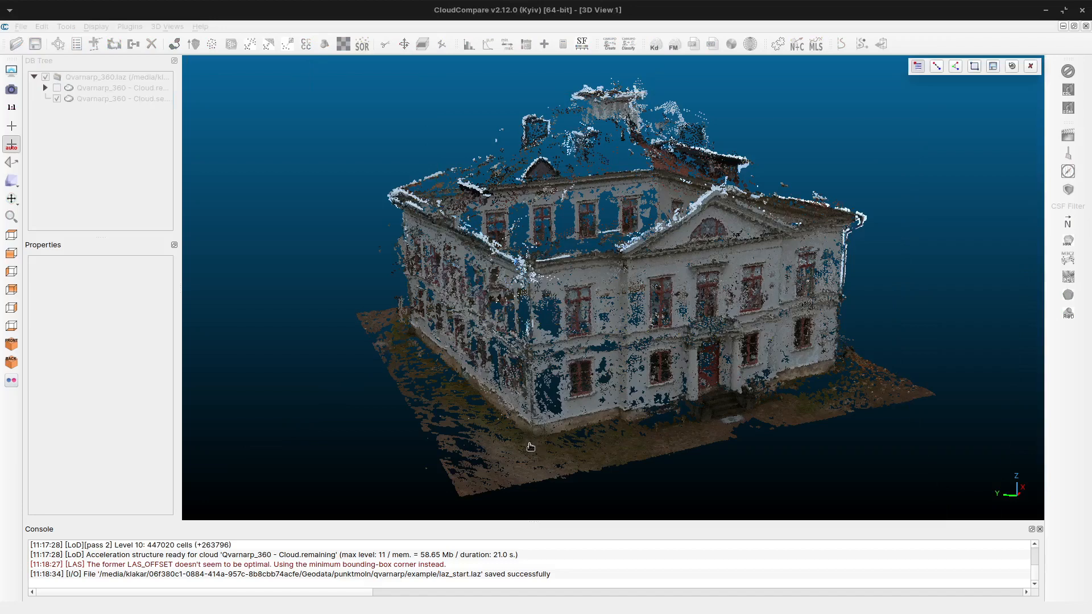
scroll(535, 447, "up", 5)
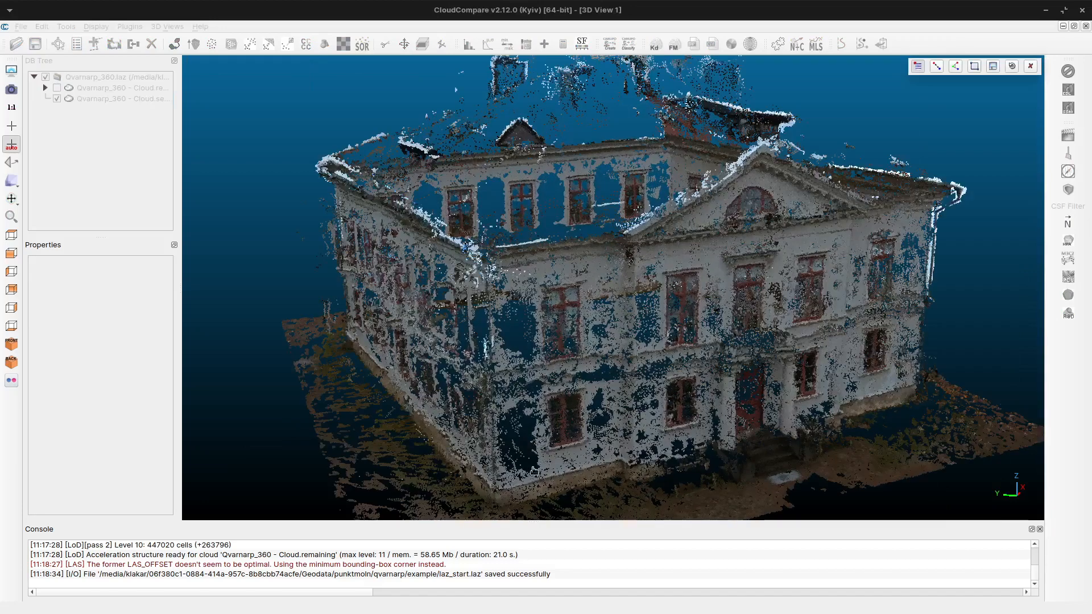
left_click(496, 511, "shift")
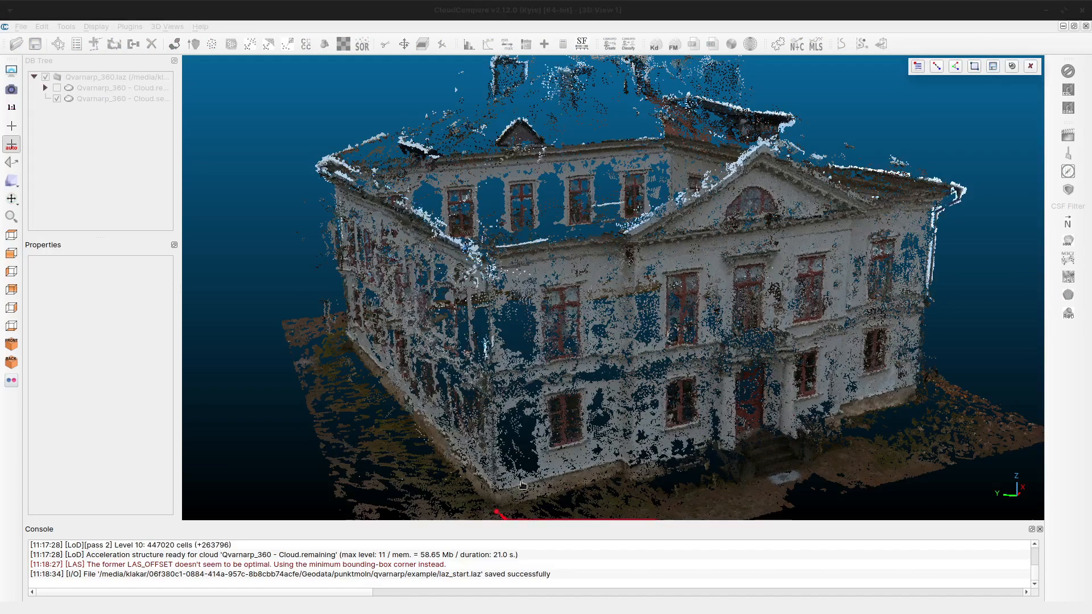
Step: Pick a more precise point at the foot of the same house corner and move its coordinate label clear of the building
mouse_move(536, 468)
left_mouse_down()
mouse_move(608, 496)
mouse_move(703, 341)
mouse_move(456, 214)
mouse_move(442, 222)
left_mouse_up()
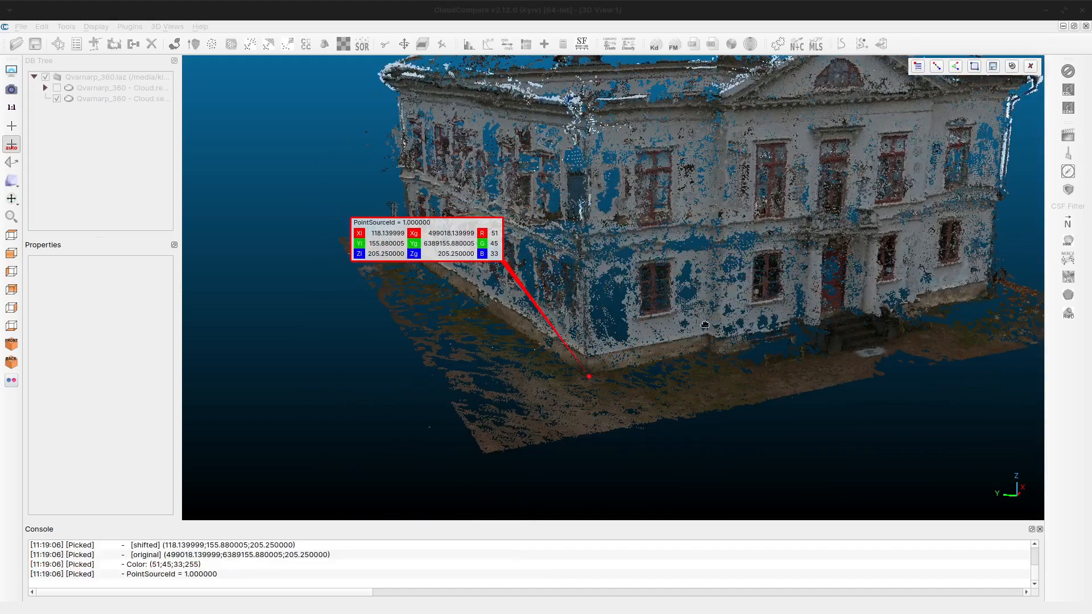
left_click_drag(705, 325, 575, 425)
scroll(575, 451, "up", 10)
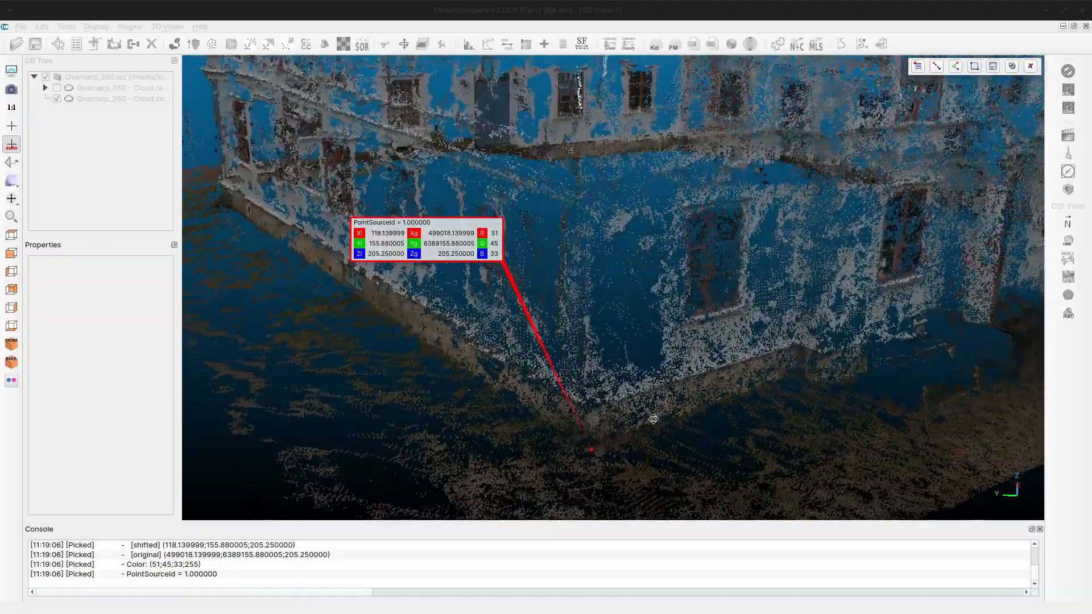
left_click_drag(654, 420, 703, 423)
right_click_drag(704, 424, 692, 334)
left_click_drag(621, 307, 593, 313)
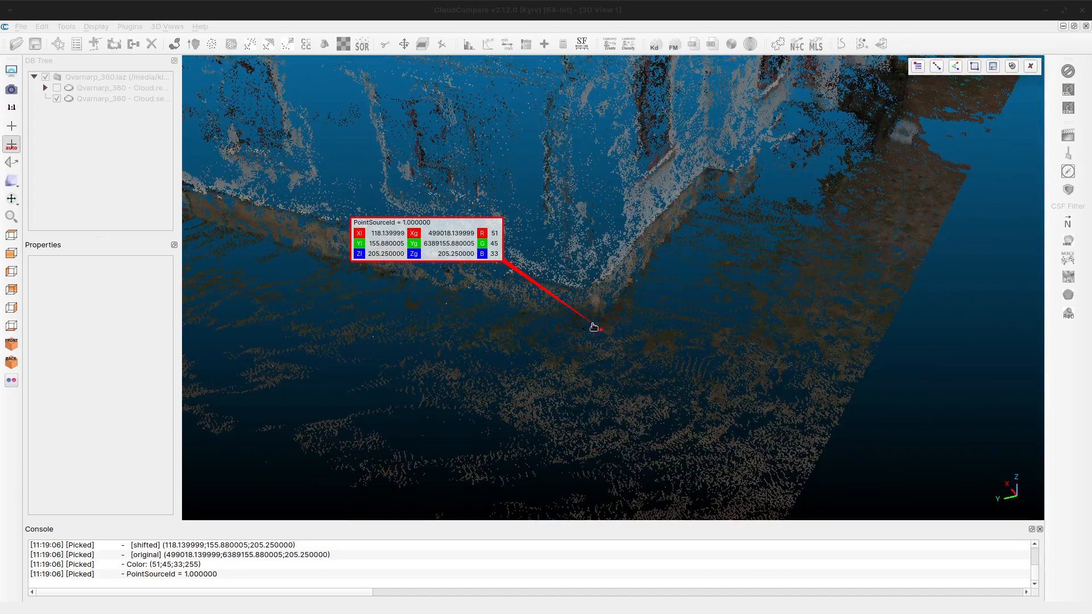
left_click(594, 326)
left_click_drag(564, 361, 632, 349)
left_click_drag(633, 358, 749, 316)
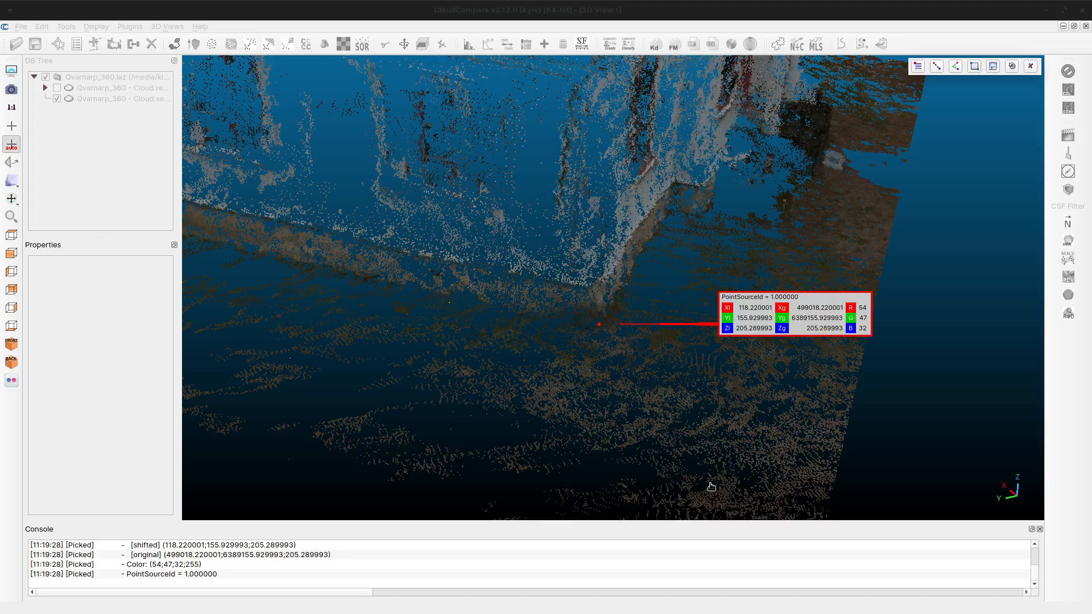
Step: Save the picked point's label with the cloud, shift it further from the corner and end point picking
left_click(995, 68)
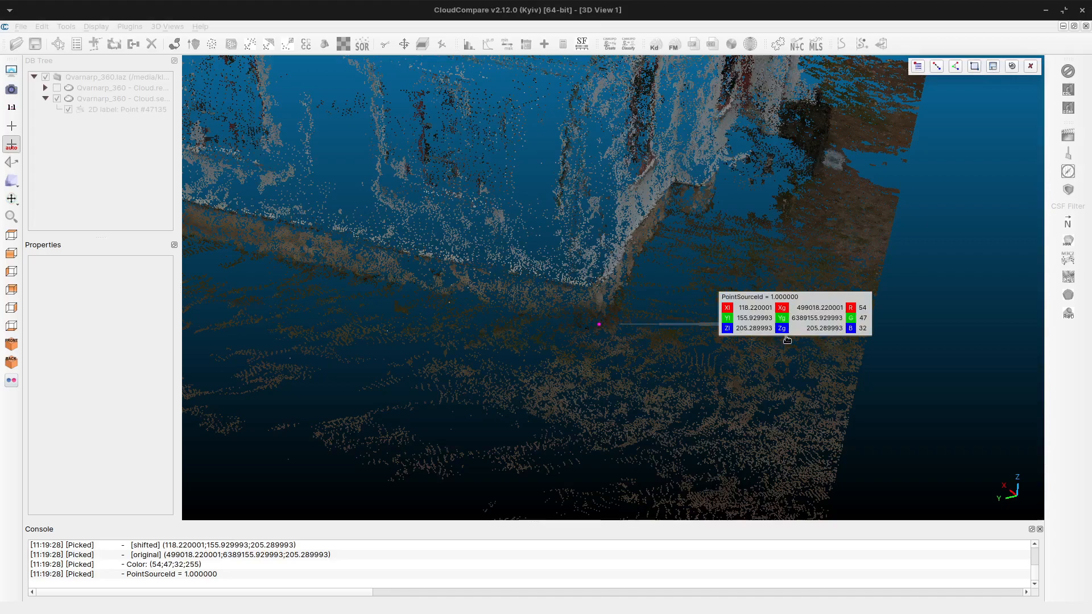
left_click_drag(835, 323, 875, 333)
left_click_drag(548, 394, 568, 351)
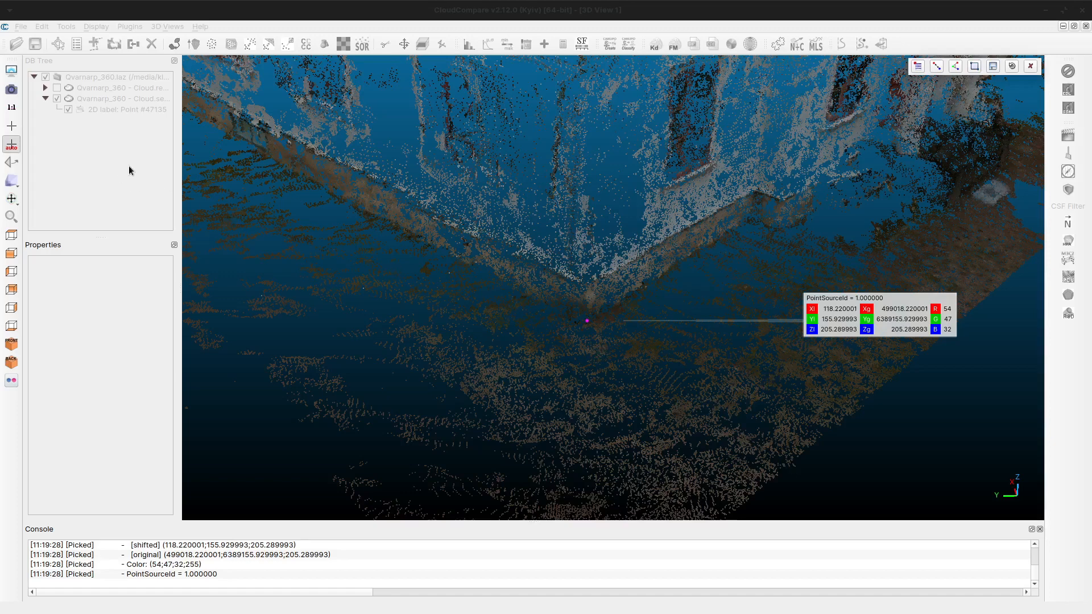
left_click(1031, 67)
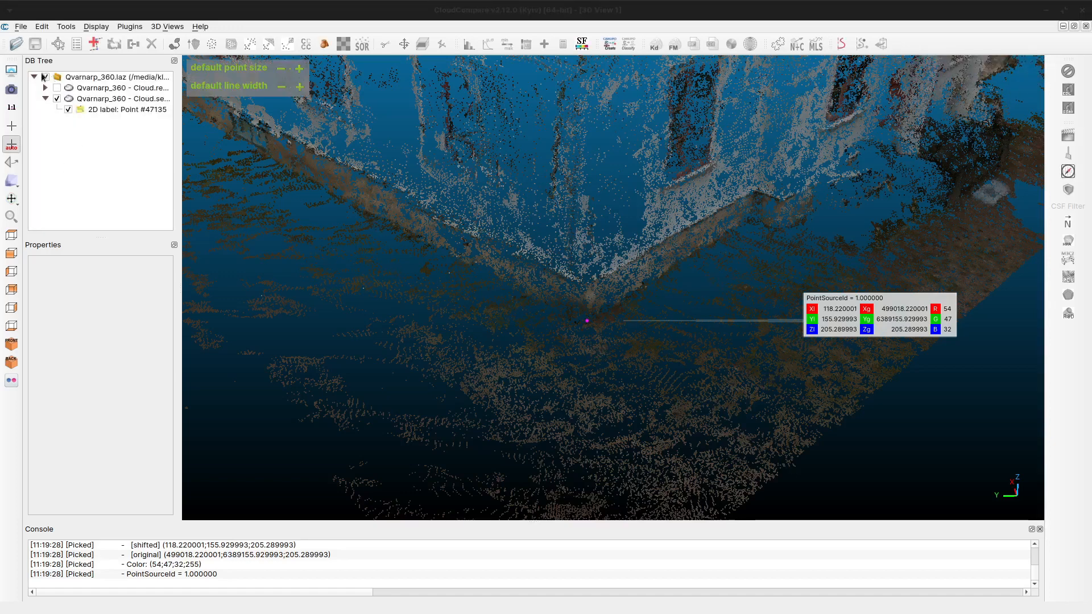
Step: Open laz_start.laz from the punktmoln/qvarnarp/example folder on the 2.0 TB volume, importing all the preselected LAS fields
left_click(17, 44)
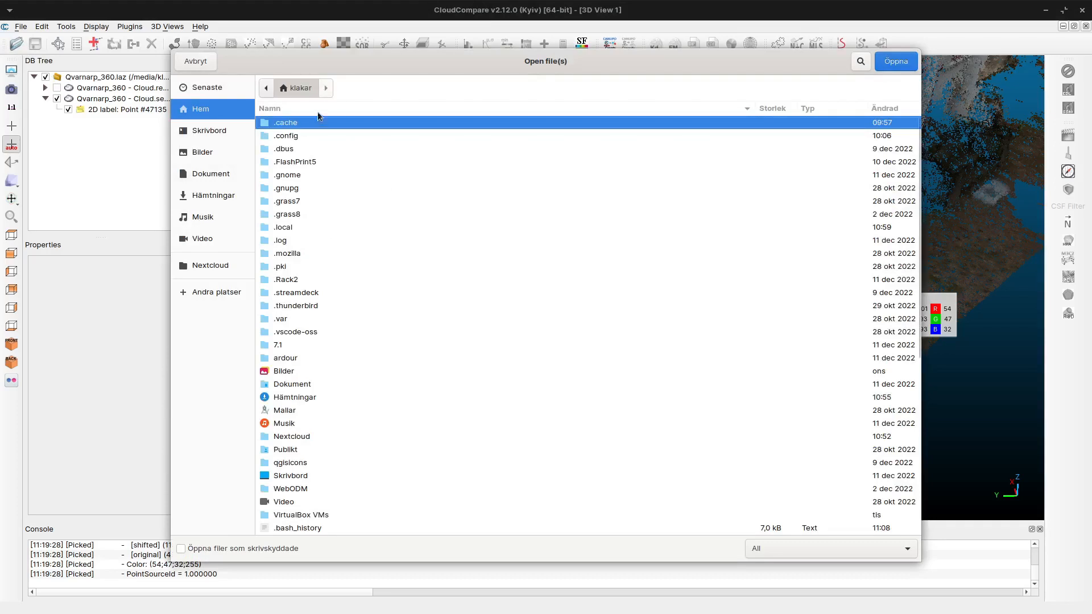
left_click(223, 289)
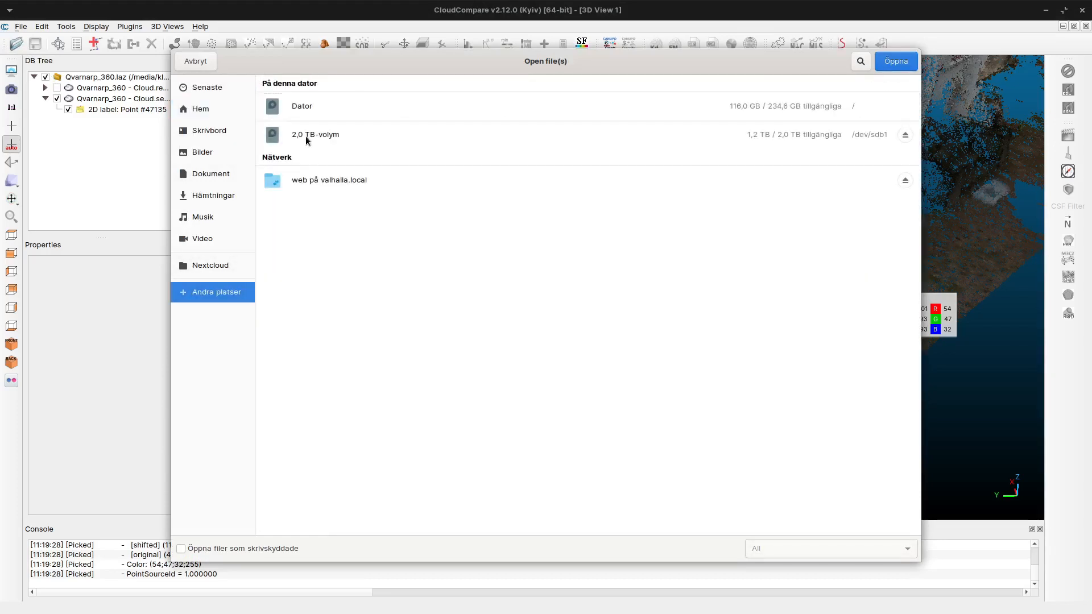
left_click(305, 135)
double_click(308, 148)
double_click(292, 214)
double_click(291, 124)
double_click(292, 124)
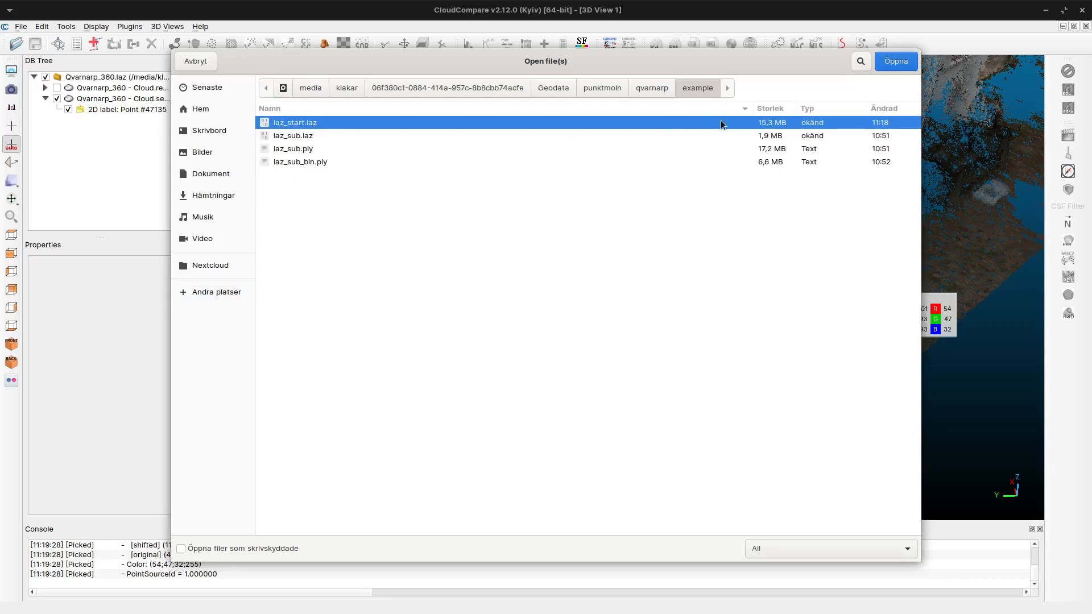
left_click(896, 63)
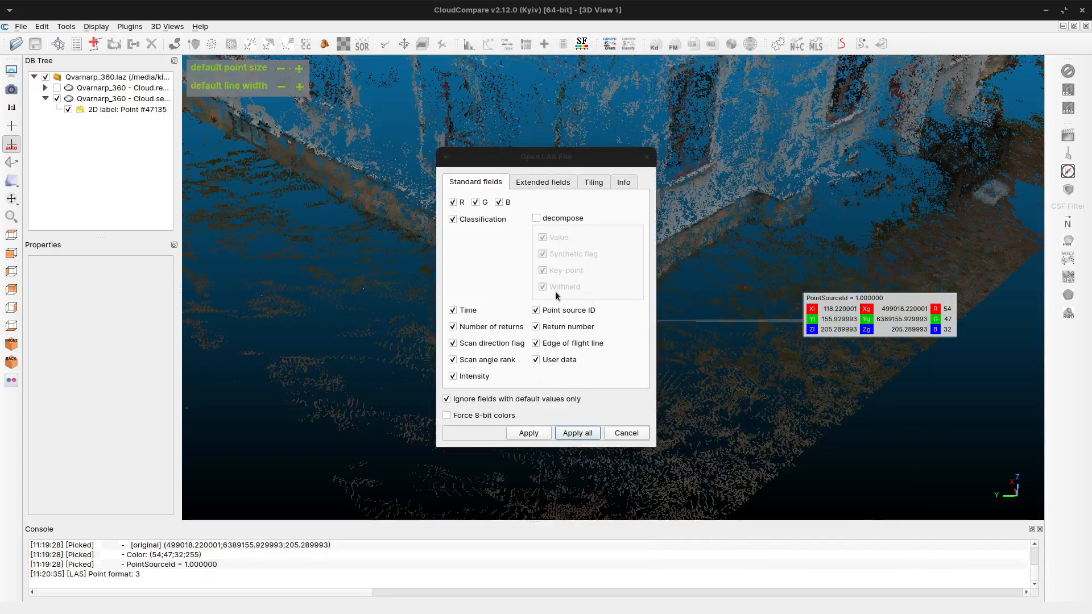
left_click(575, 434)
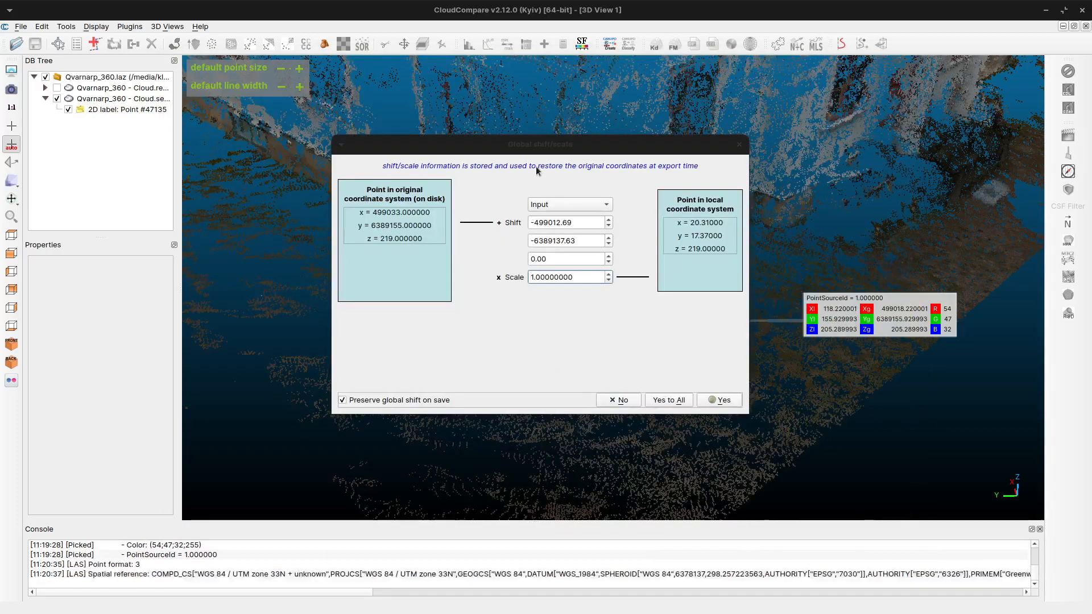
Step: Turn off preserving the global shift on save and set the import's X shift to -499018.22
left_click_drag(543, 145, 540, 178)
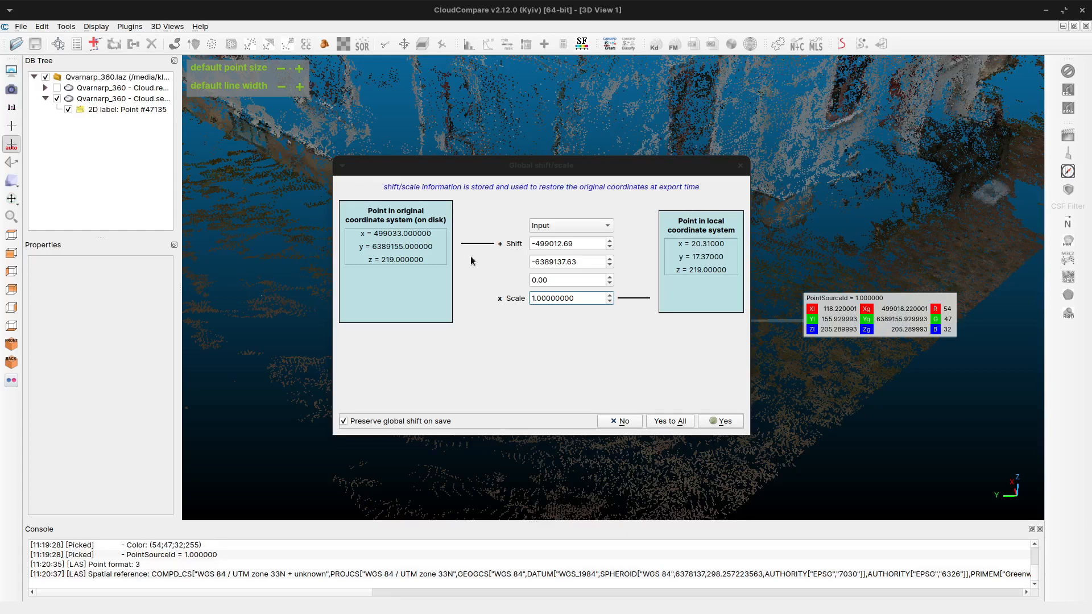
left_click(343, 422)
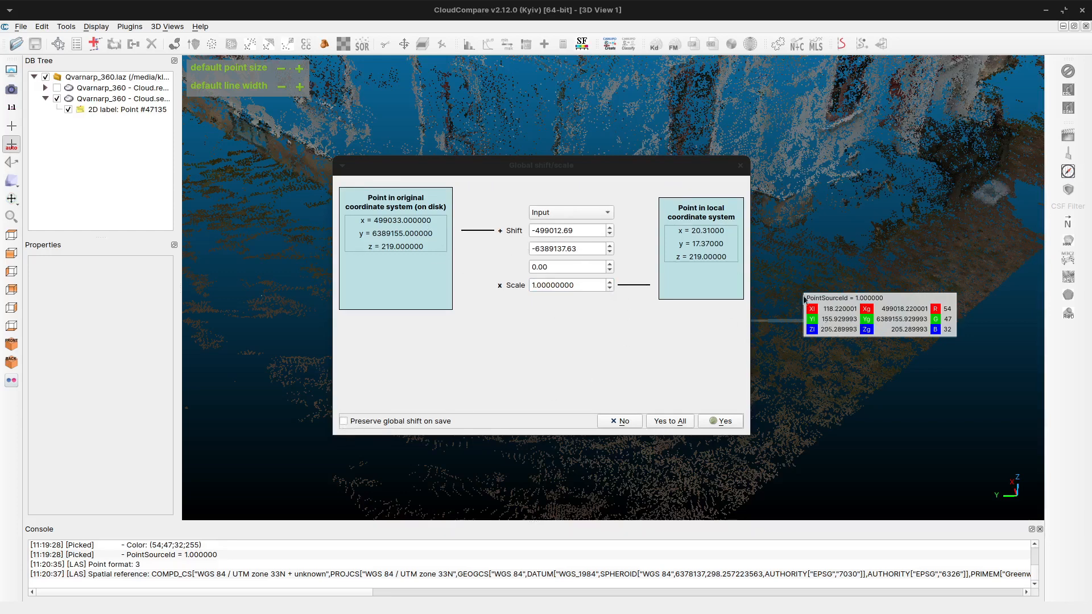
mouse_move(627, 169)
left_mouse_down()
mouse_move(402, 175)
mouse_move(679, 157)
mouse_move(649, 169)
left_mouse_up()
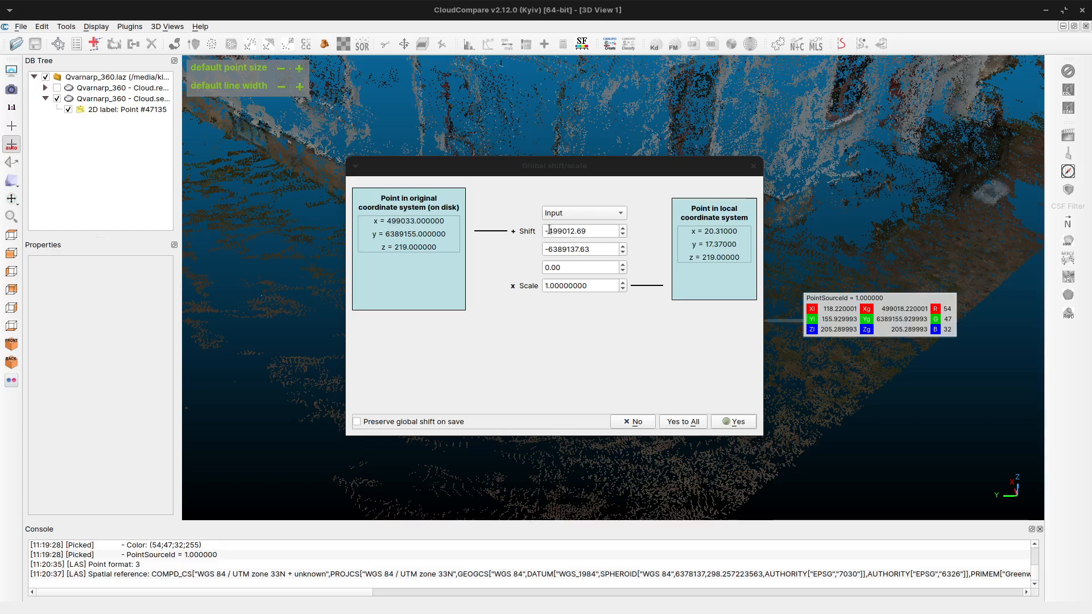
left_click_drag(549, 231, 633, 228)
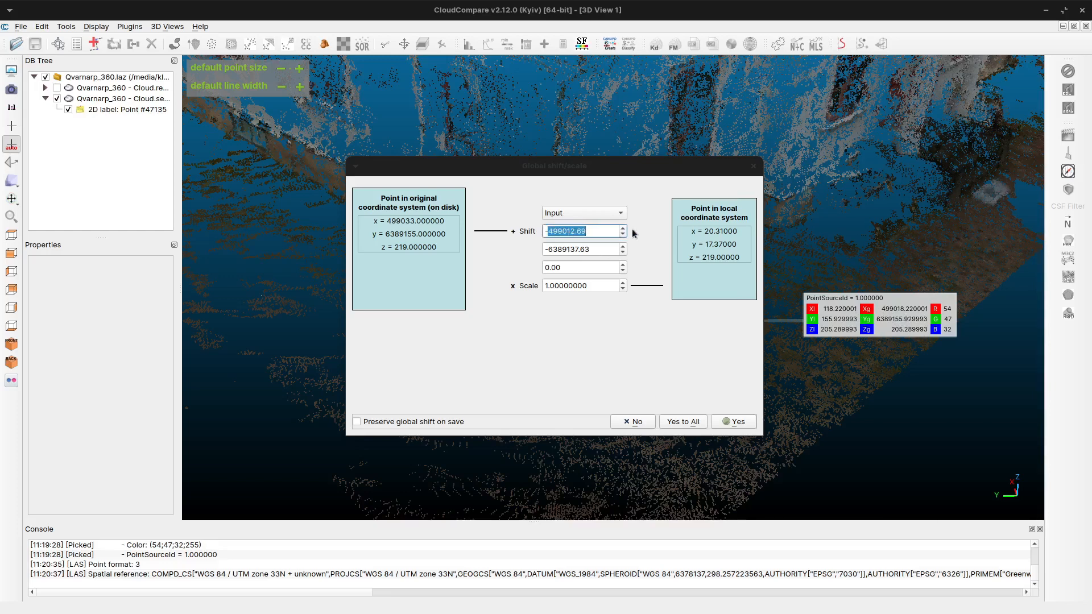
type("4990")
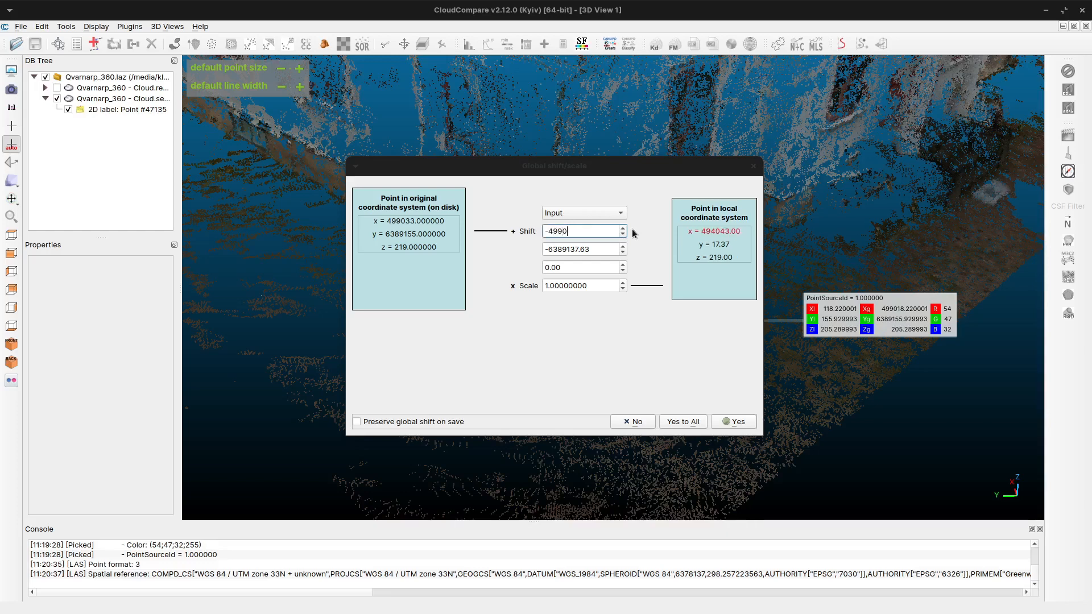
type("18")
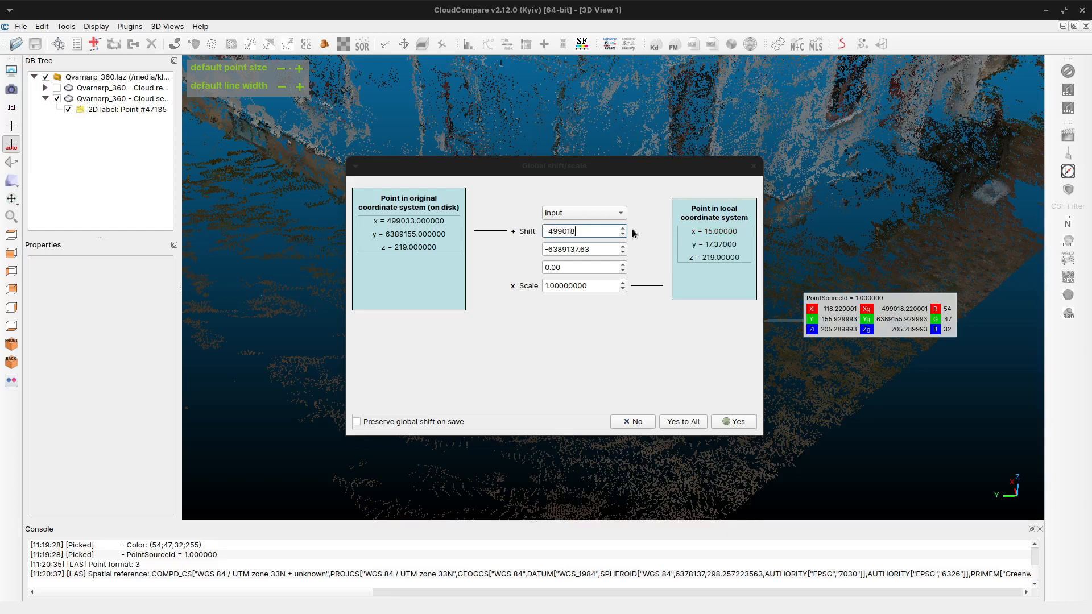
type(".22")
Step: Set the Y shift to -6389155.93 and the Z shift to -205.29, and import the cloud with this shift
left_click_drag(594, 244, 551, 249)
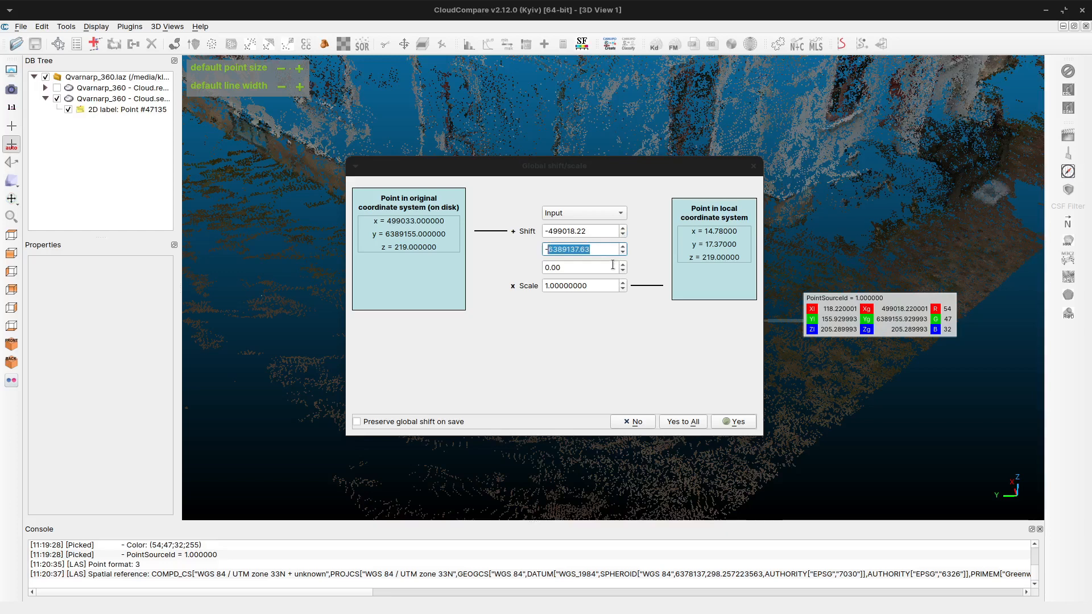
type("638")
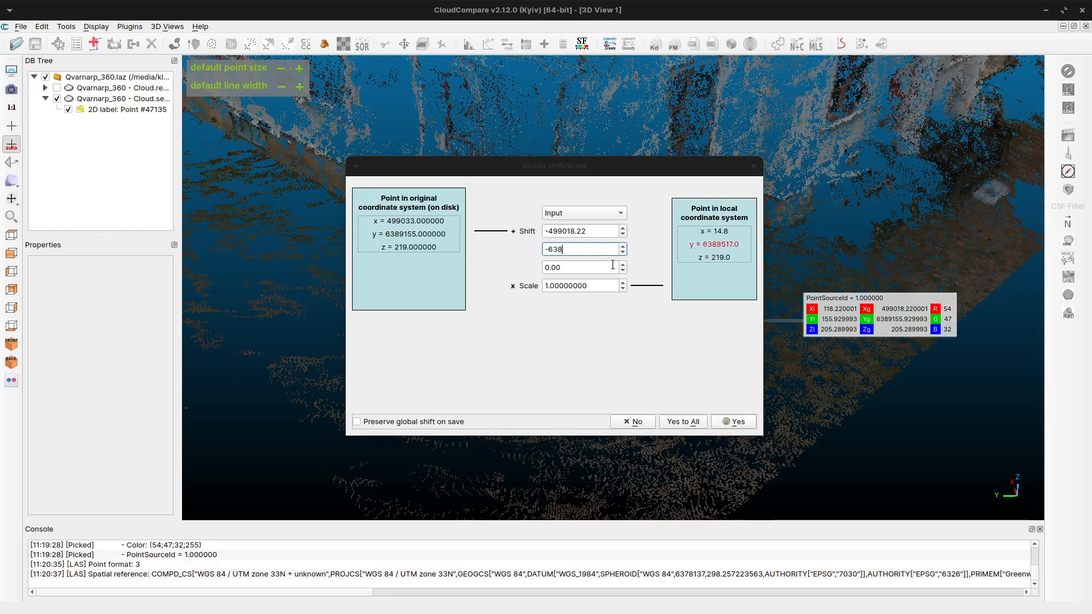
type("9155")
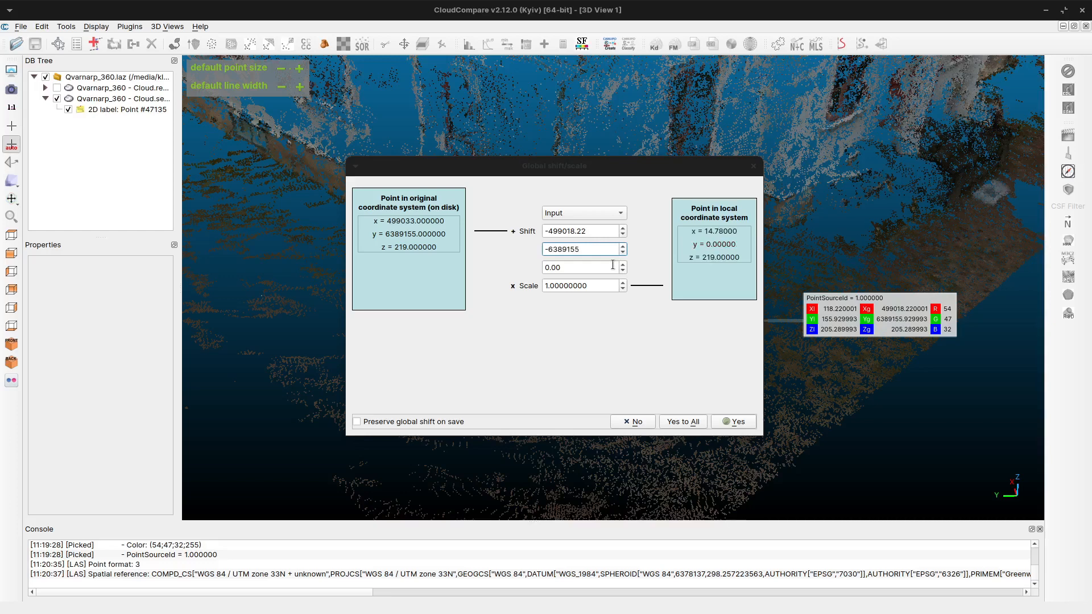
type(".93")
key("Tab")
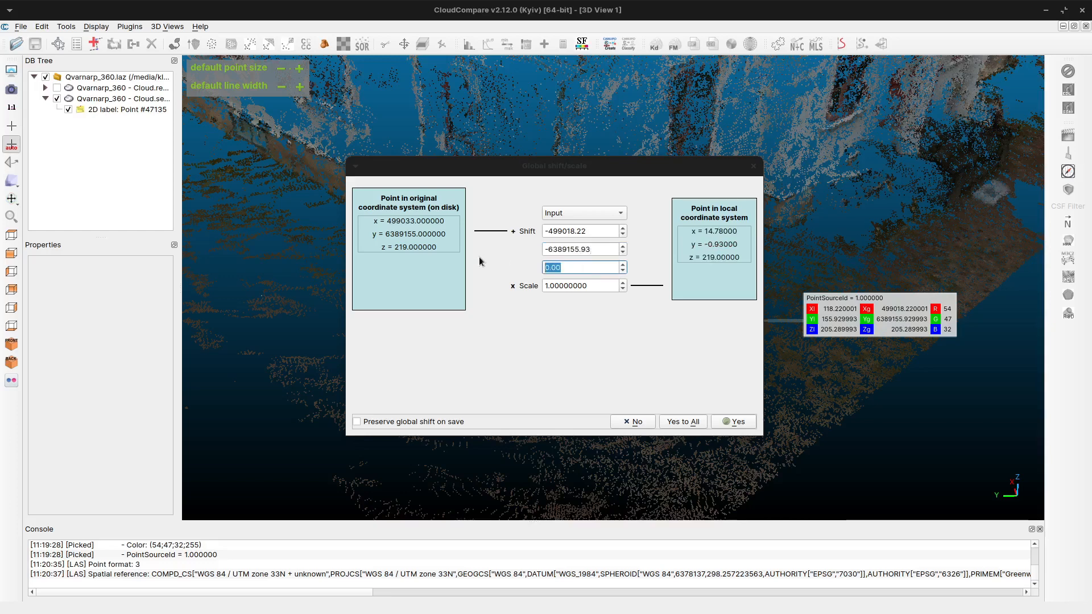
type("-205")
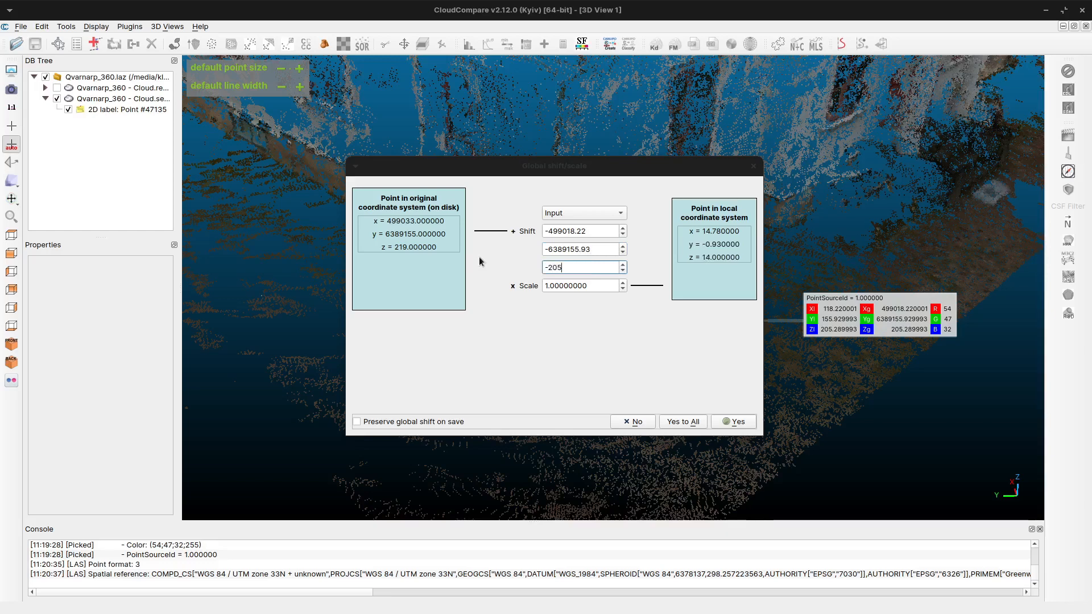
type(".29")
key("Tab")
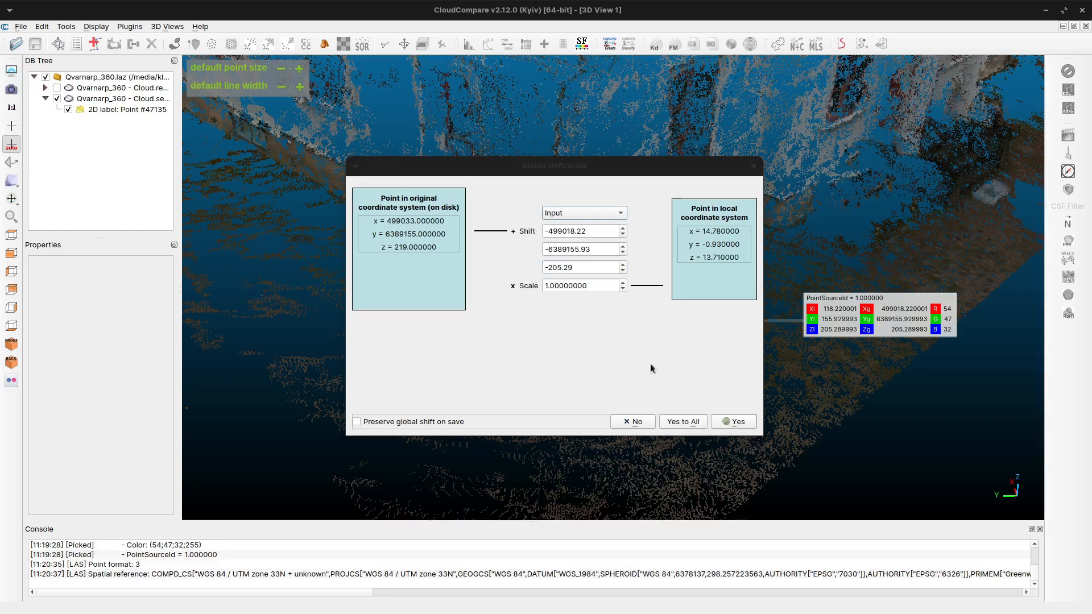
left_click(736, 422)
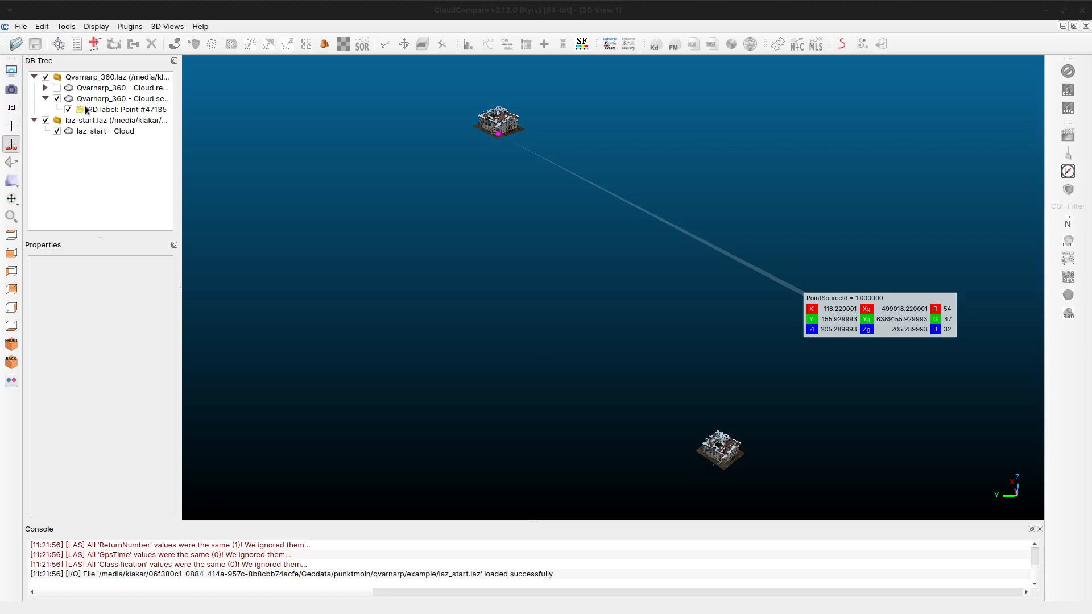
Step: Hide the segmented Qvarnarp_360 cloud and frame the reimported laz_start cloud
left_click(57, 99)
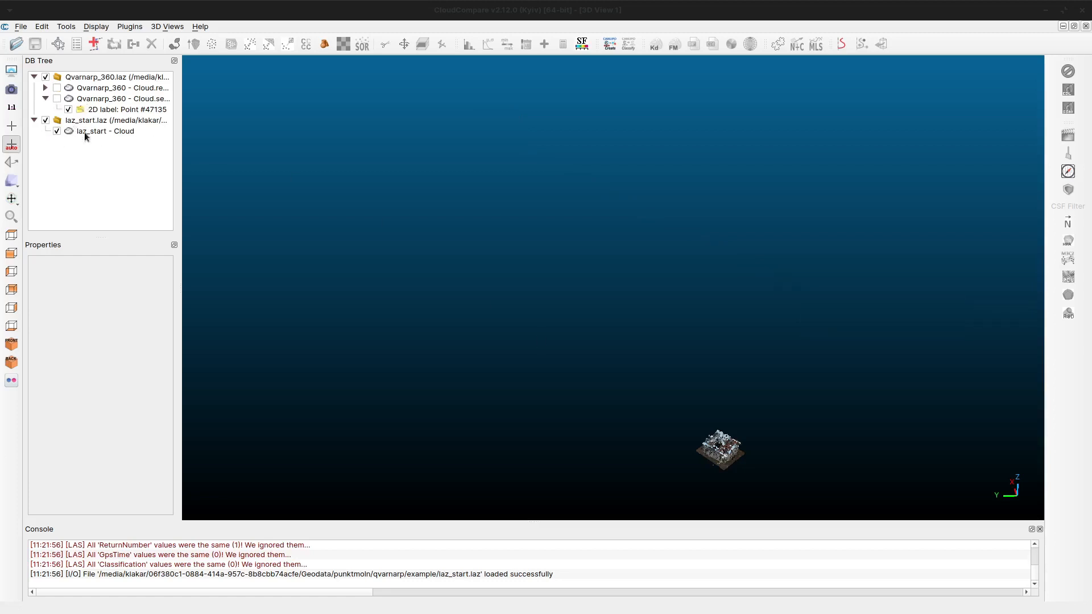
left_click(74, 130)
left_click(11, 217)
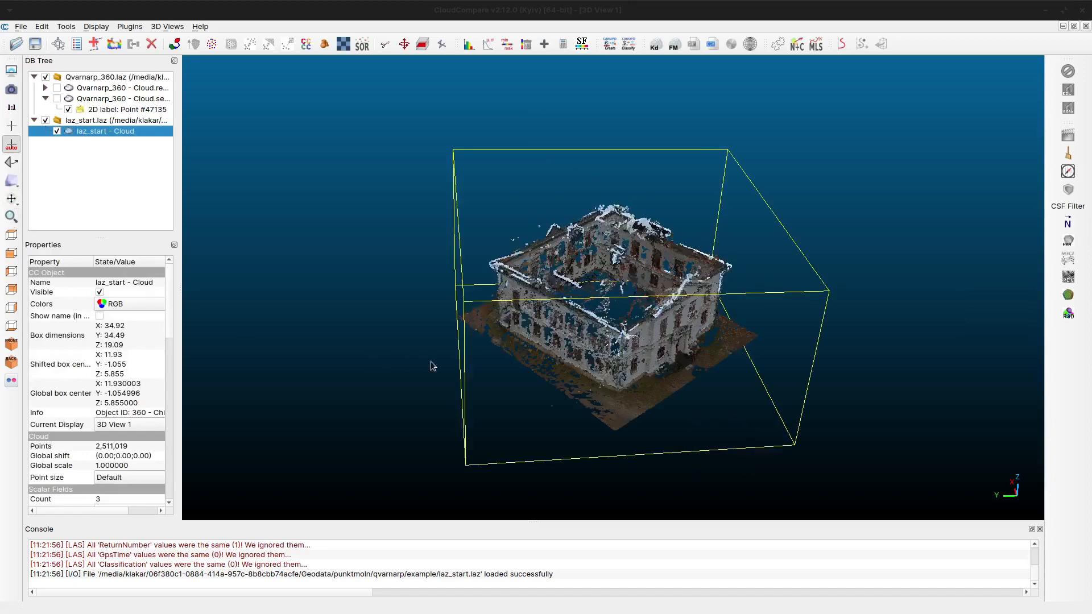
left_click_drag(631, 413, 660, 356)
scroll(670, 361, "down", 3)
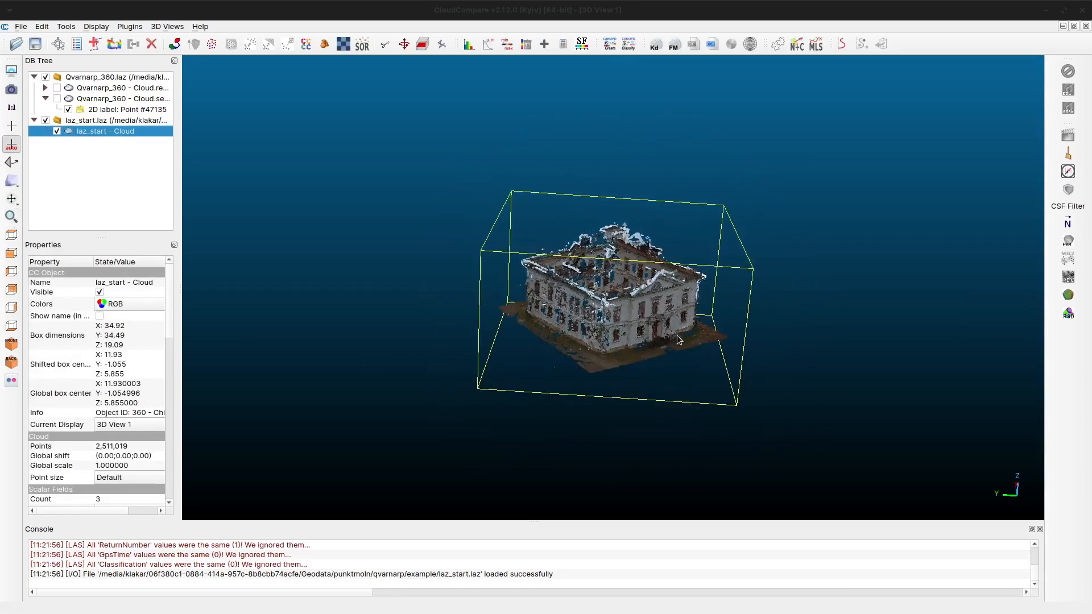
Step: Set the rotation center at the foot of the manor house's front corner
scroll(670, 362, "up", 8)
left_click_drag(800, 395, 813, 339)
double_click(602, 358)
left_click_drag(617, 365, 627, 433)
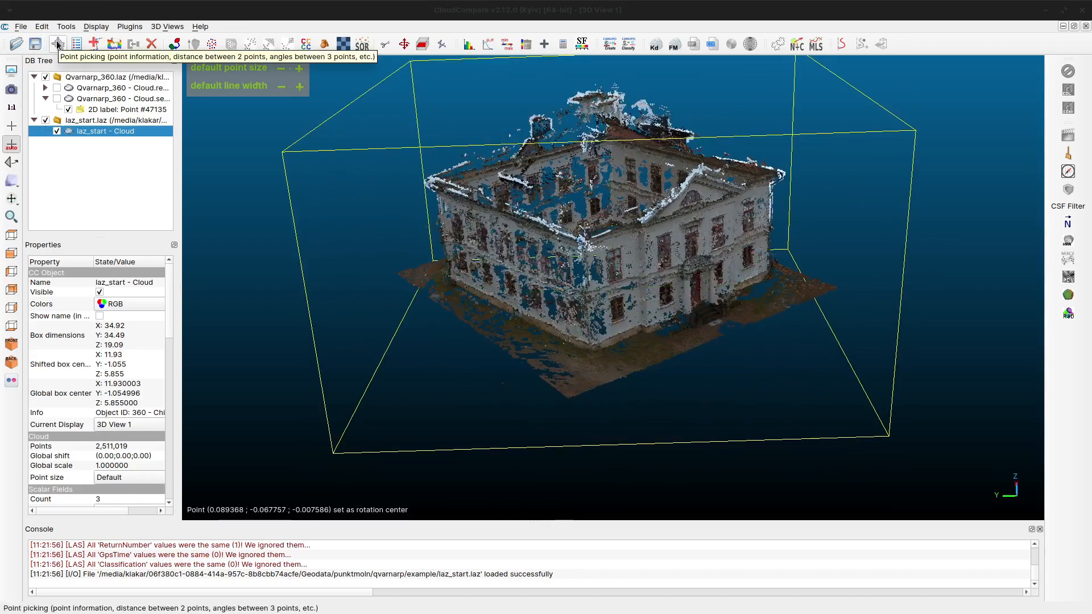
Step: Pick a point at the foot of the front corner to check its local coordinates, and end point picking
left_click(57, 45)
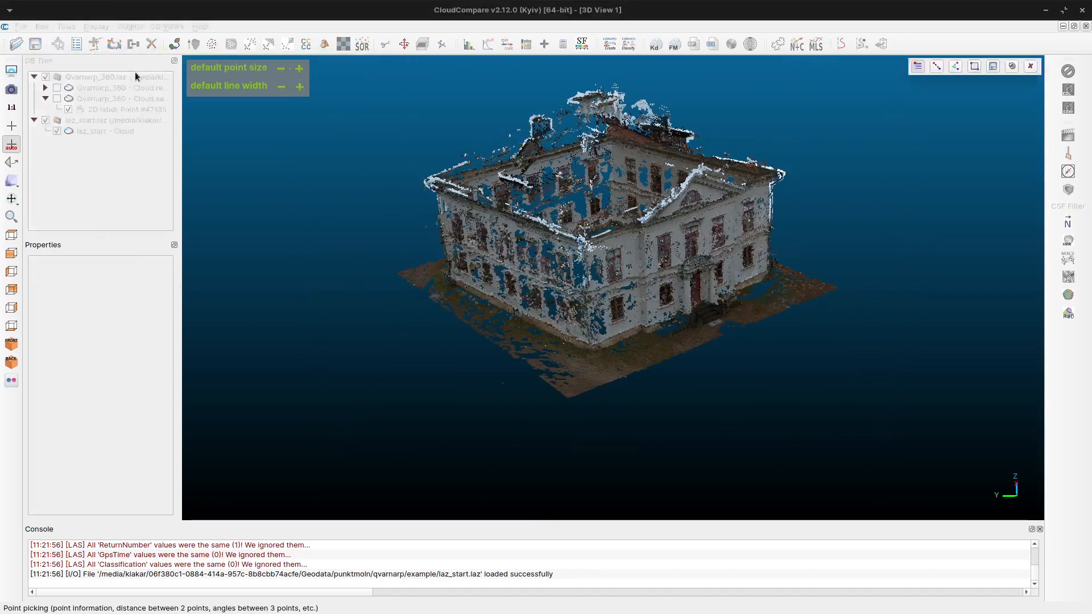
left_click(593, 355)
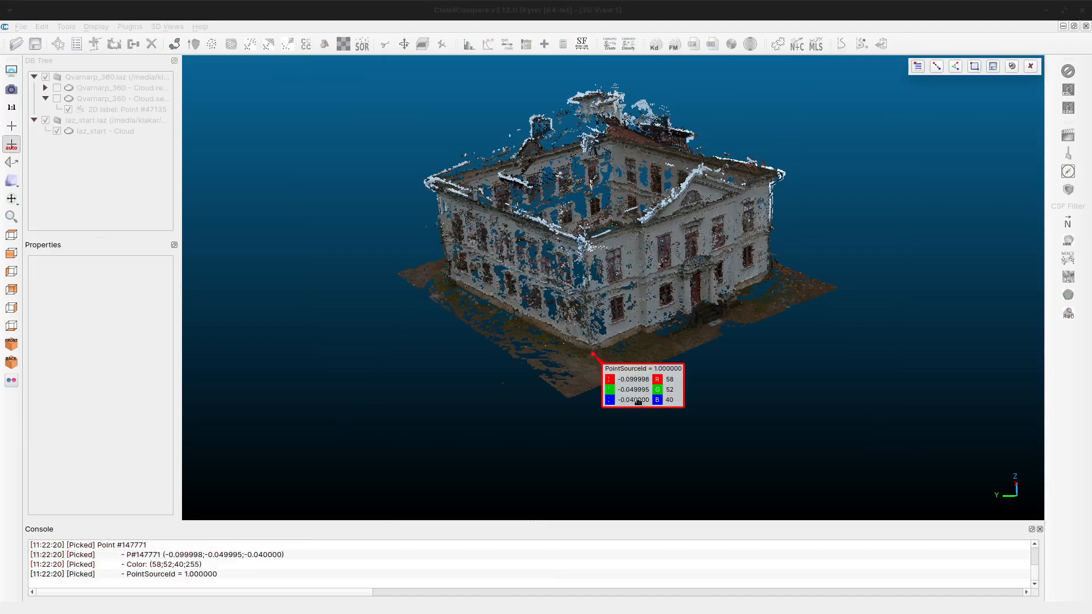
left_click_drag(652, 395, 464, 404)
left_click_drag(707, 384, 791, 229)
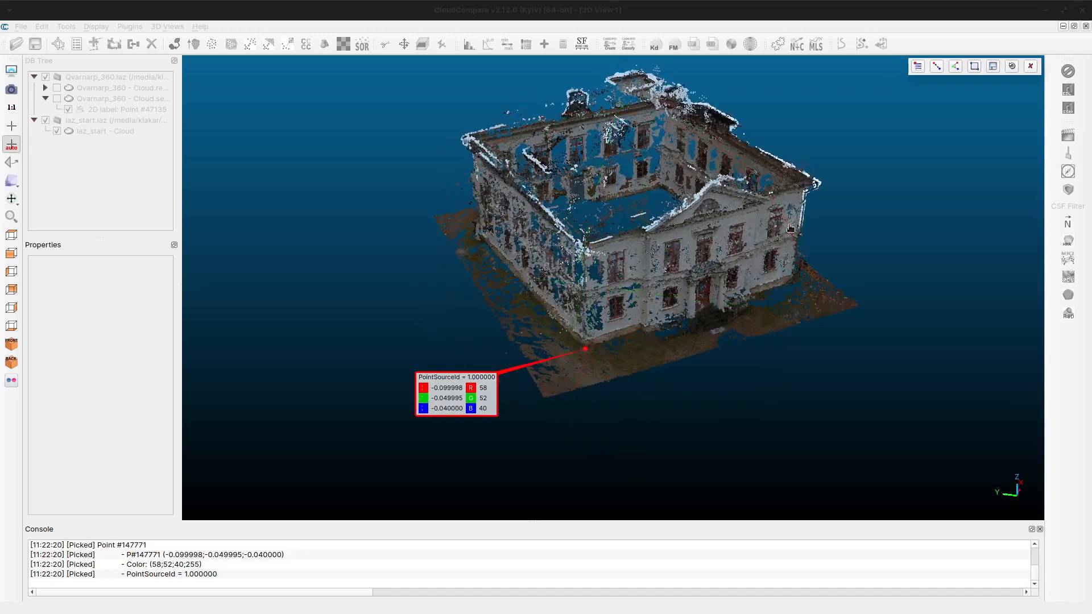
left_click_drag(708, 230, 691, 235)
right_click_drag(692, 235, 640, 293)
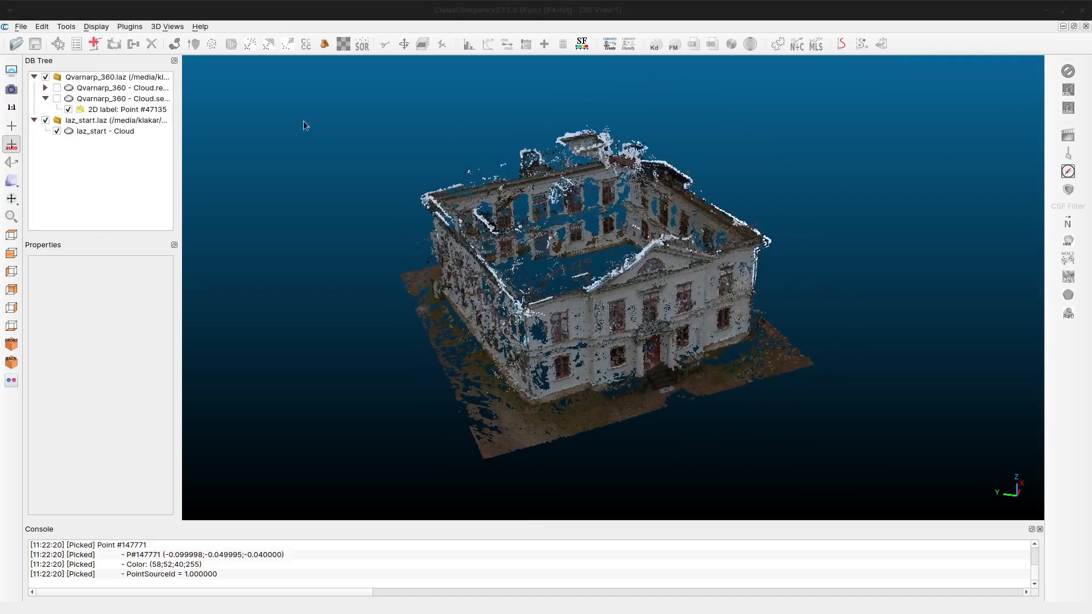
Step: Save the shifted laz_start cloud as laz_new_origin.laz in the example folder, keeping the original resolution
left_click(108, 132)
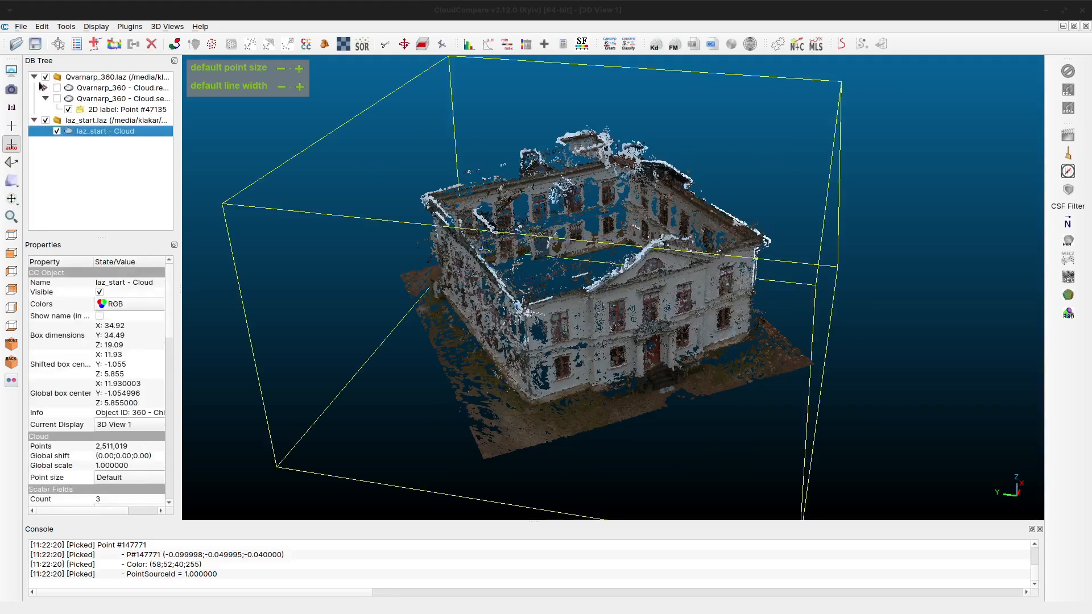
left_click(35, 44)
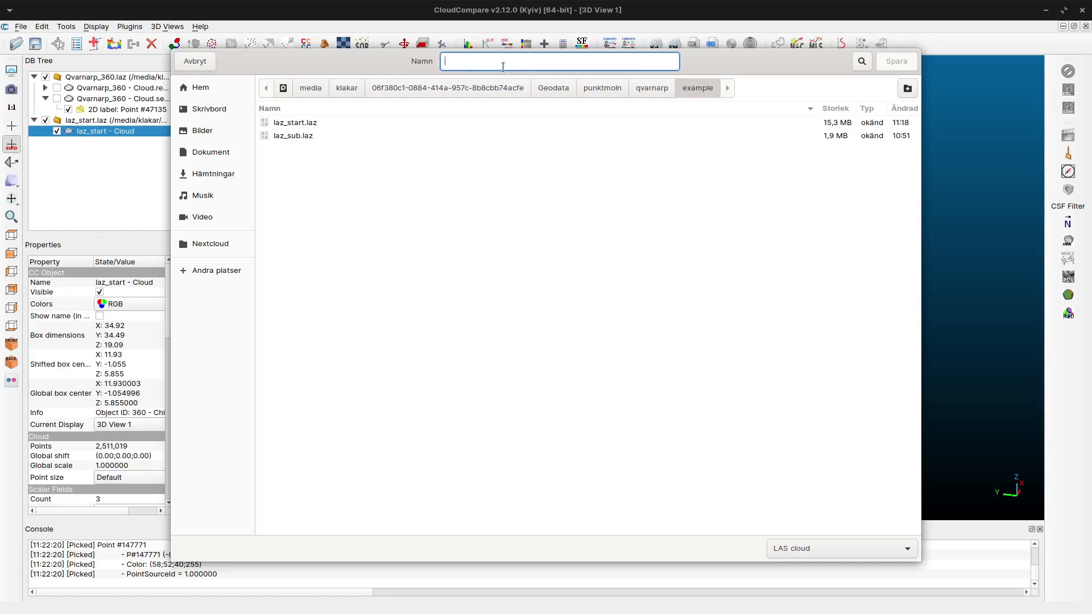
type("laz_")
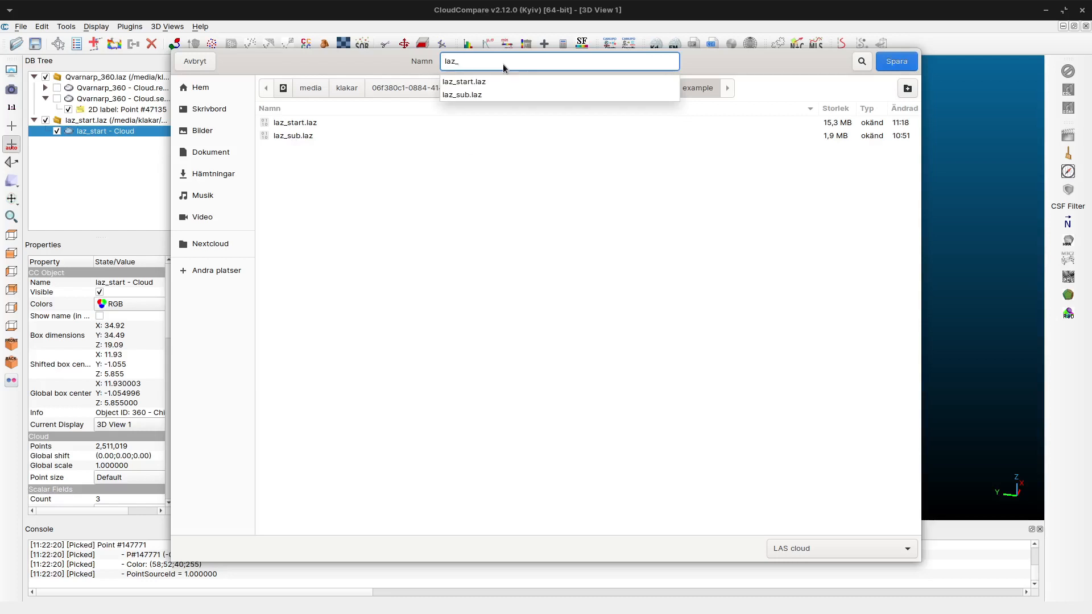
type("new_origin.")
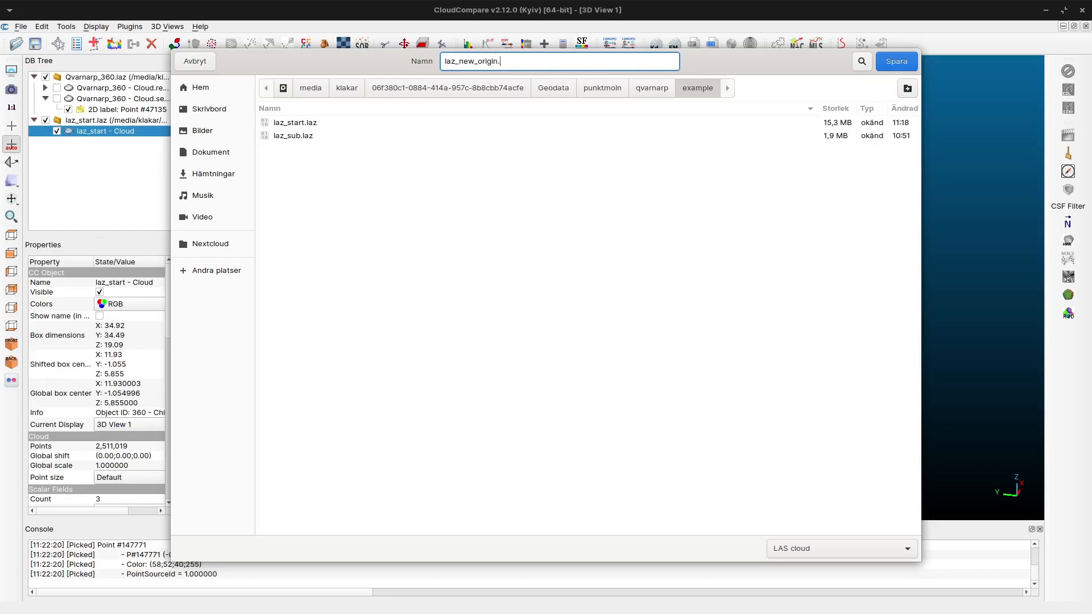
type("laz")
key("Return")
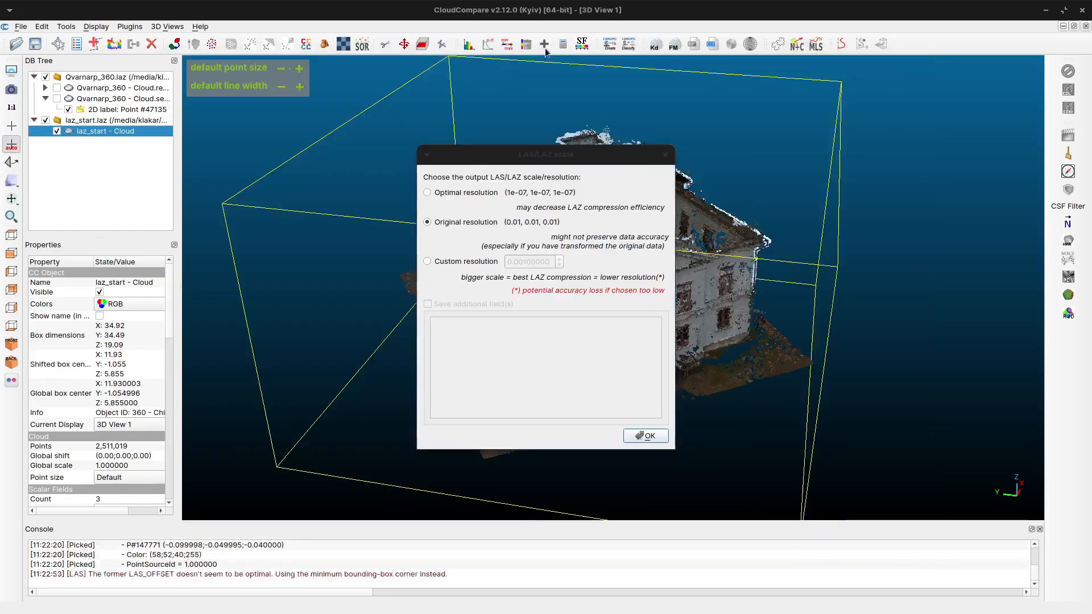
left_click(649, 436)
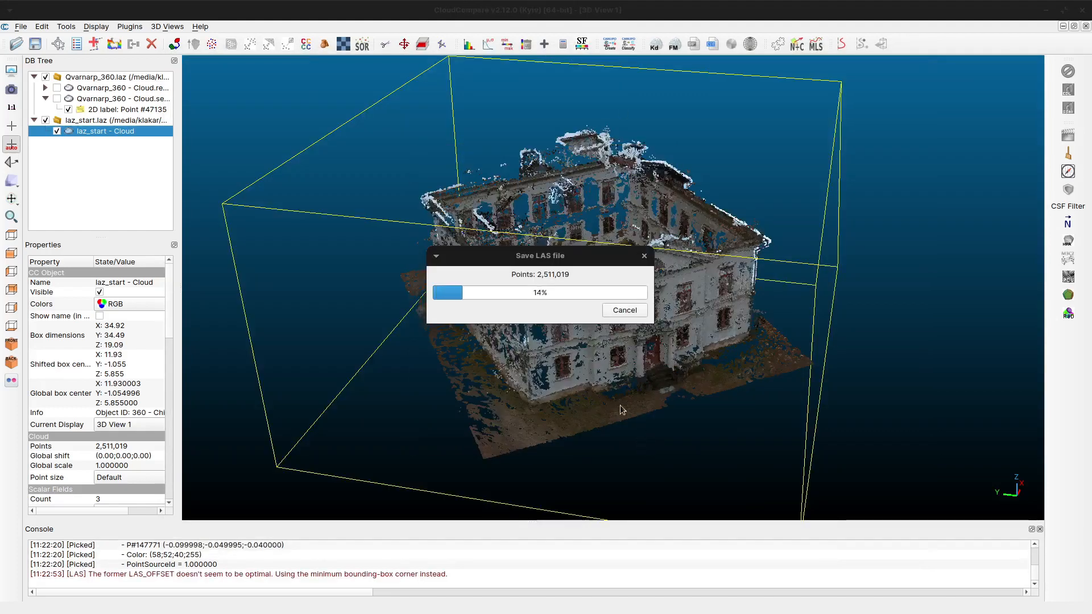
left_click(570, 323)
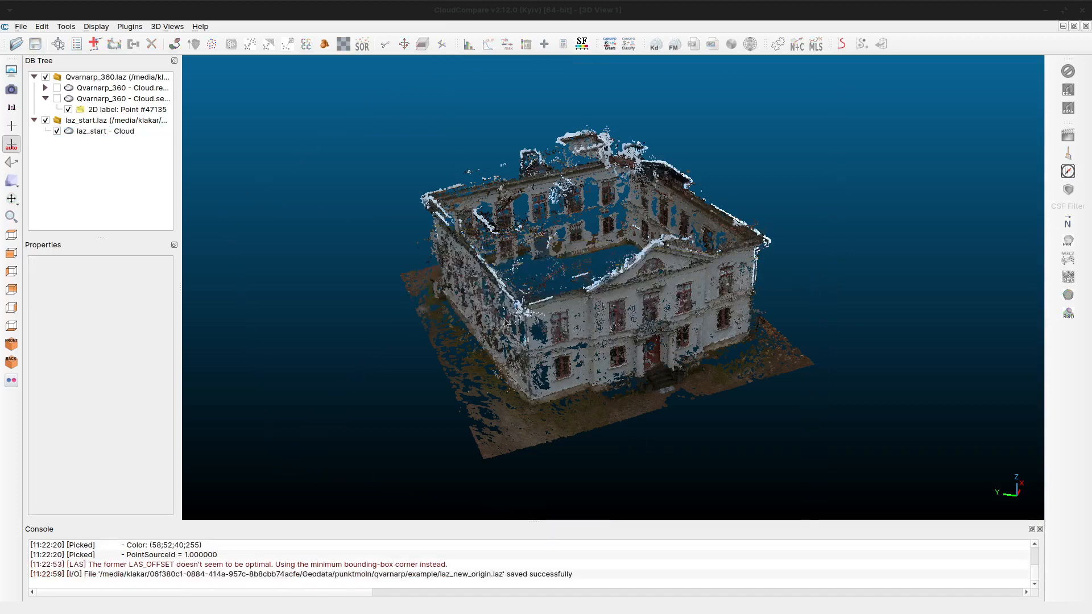
Step: Subsample the laz_start cloud by the Space method with a minimum space between points of 0.05
left_click_drag(647, 353, 657, 364)
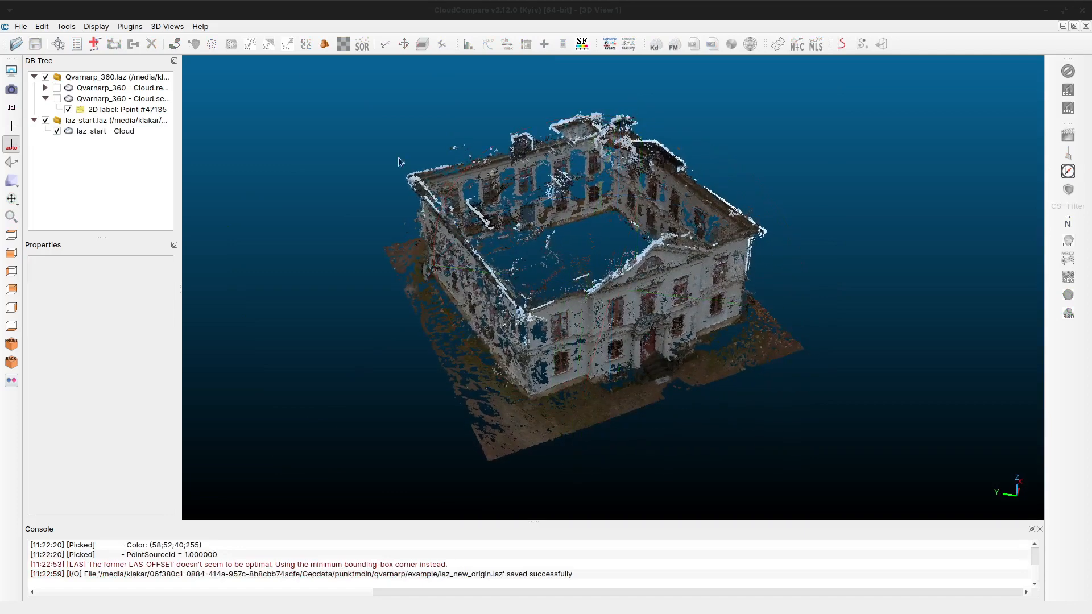
mouse_move(186, 64)
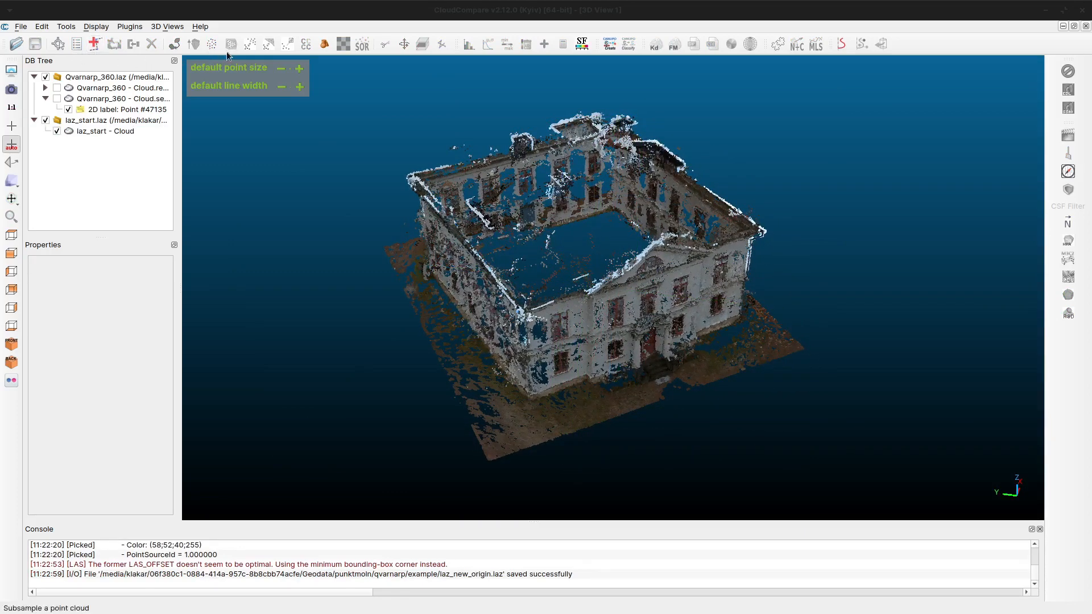
left_click(94, 132)
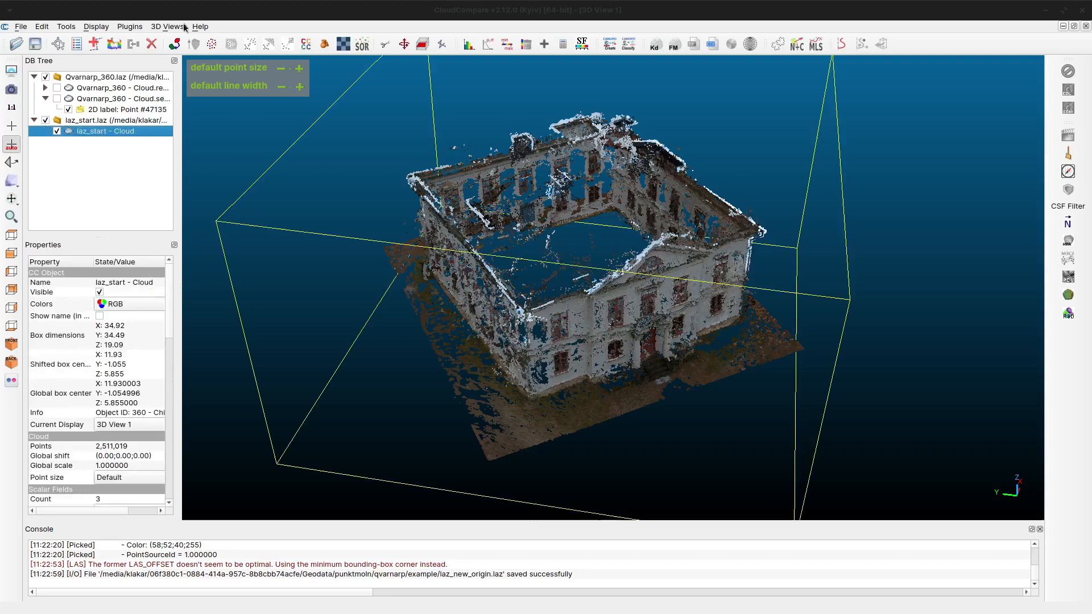
left_click(213, 48)
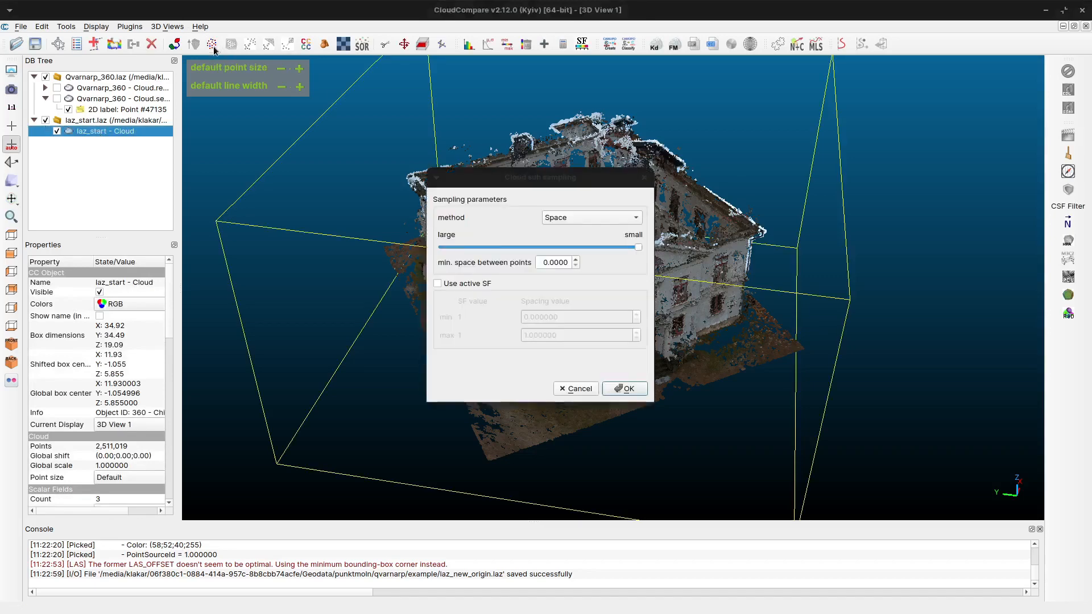
left_click(556, 263)
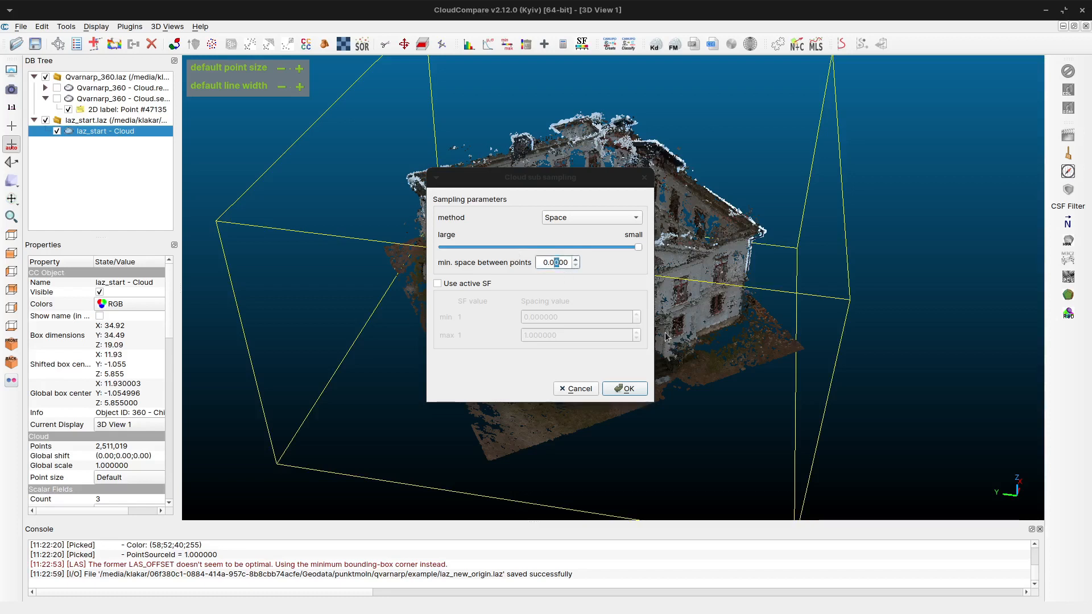
type("5")
left_click(625, 390)
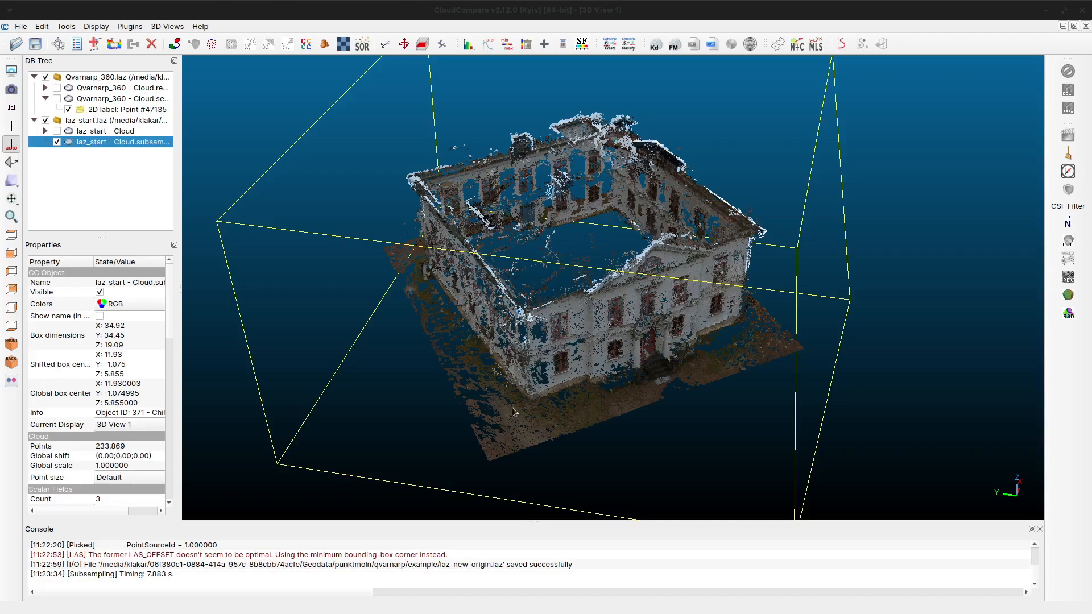
left_click_drag(512, 412, 572, 342)
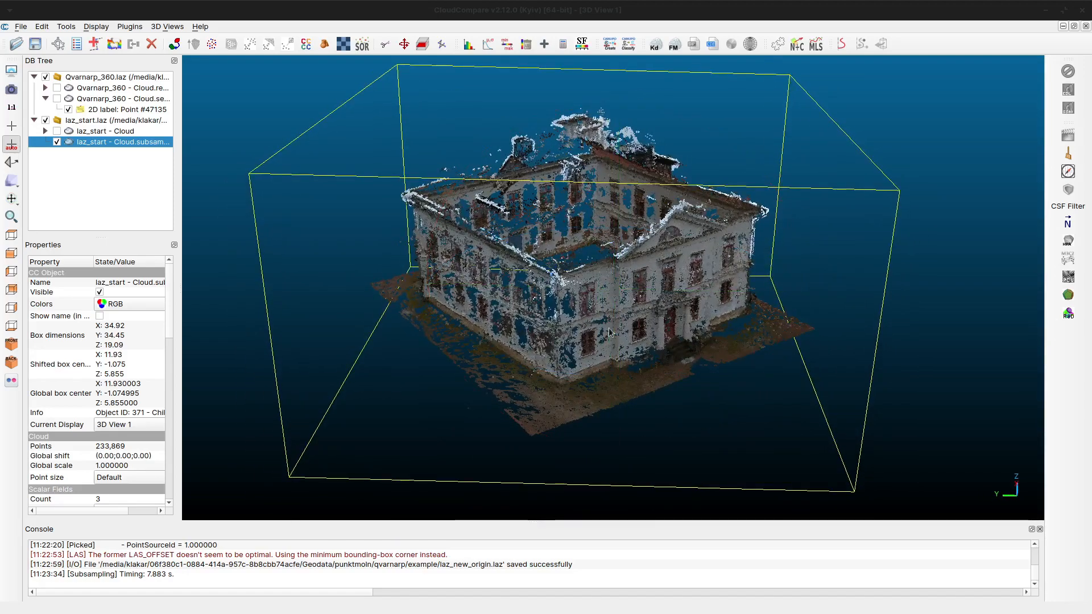
Step: Save the subsampled cloud as laz_sub.laz in the example folder, replacing the existing file and keeping the original resolution
left_click_drag(591, 309, 621, 344)
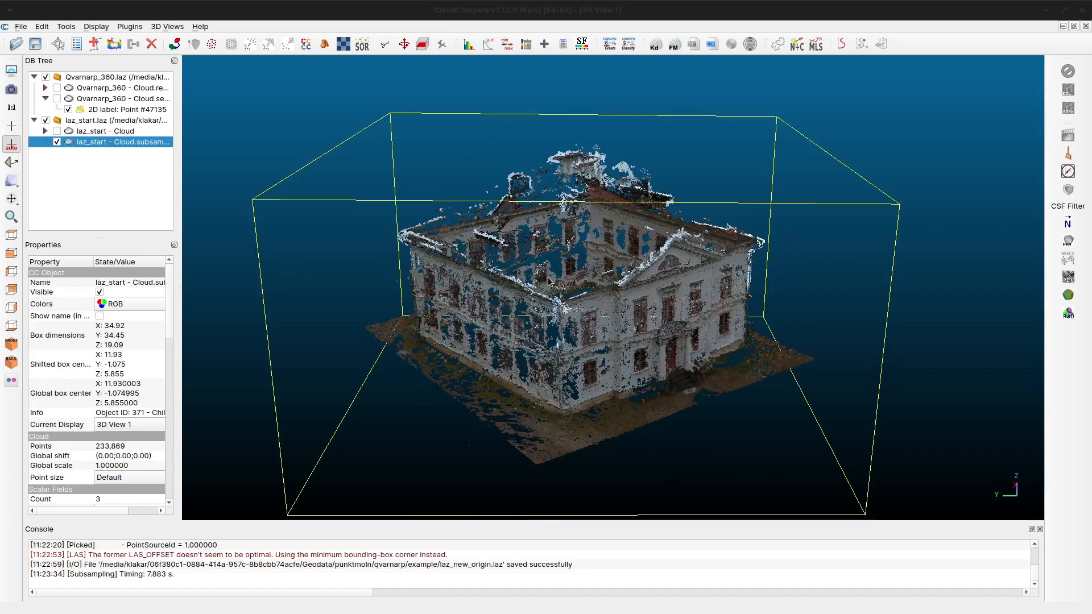
key("ctrl+s")
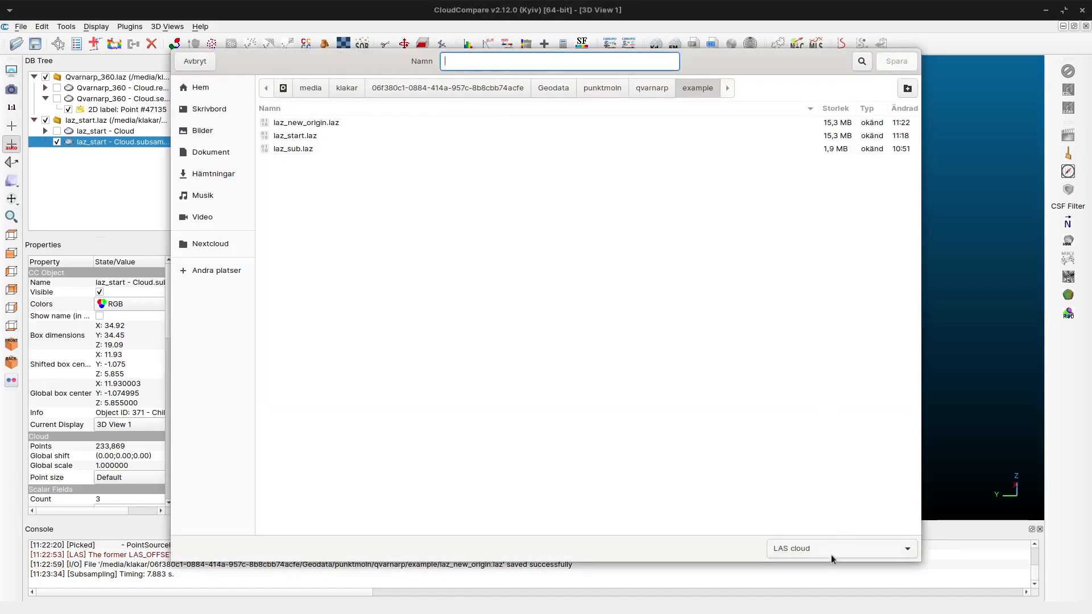
left_click(294, 149)
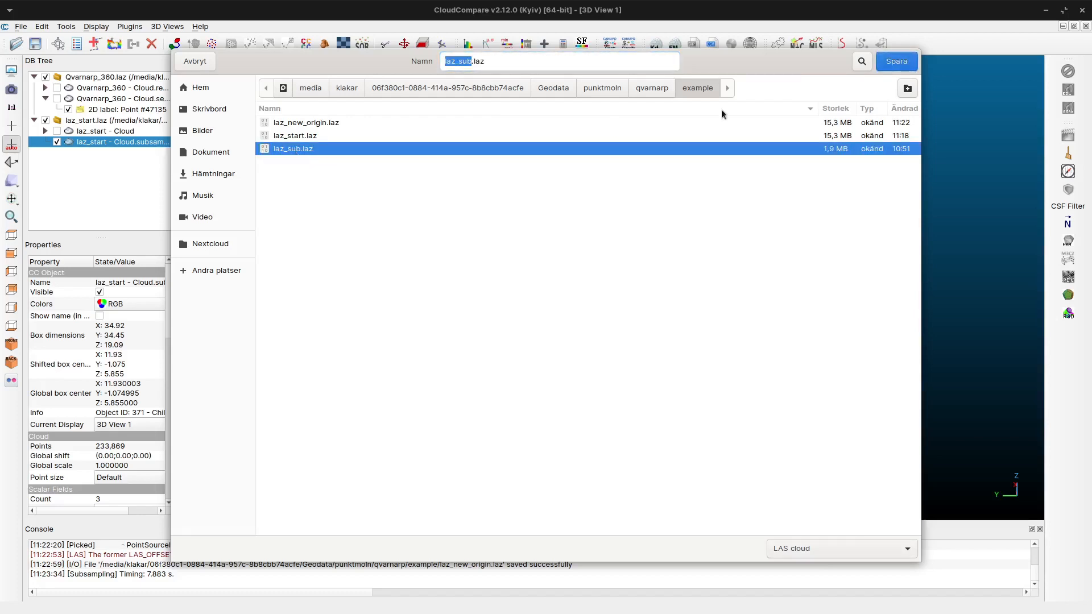
left_click(898, 63)
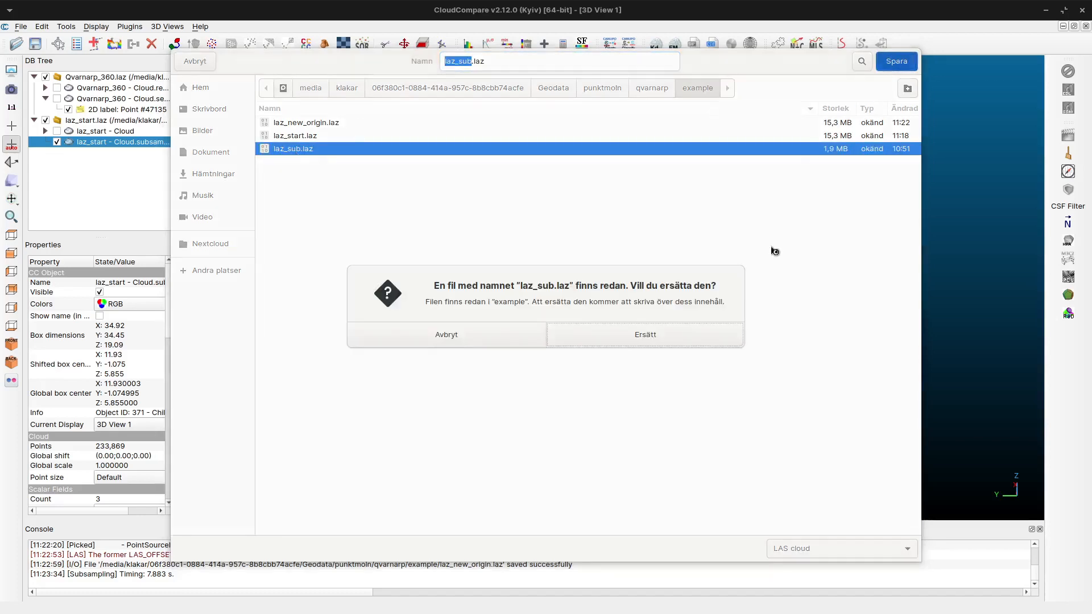
left_click(631, 336)
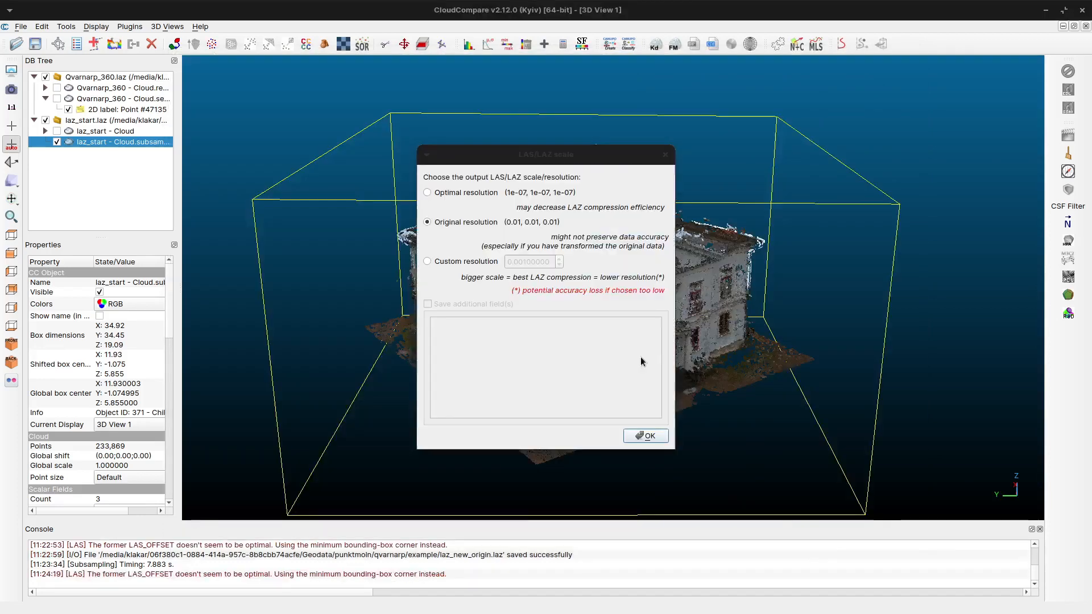
left_click(652, 436)
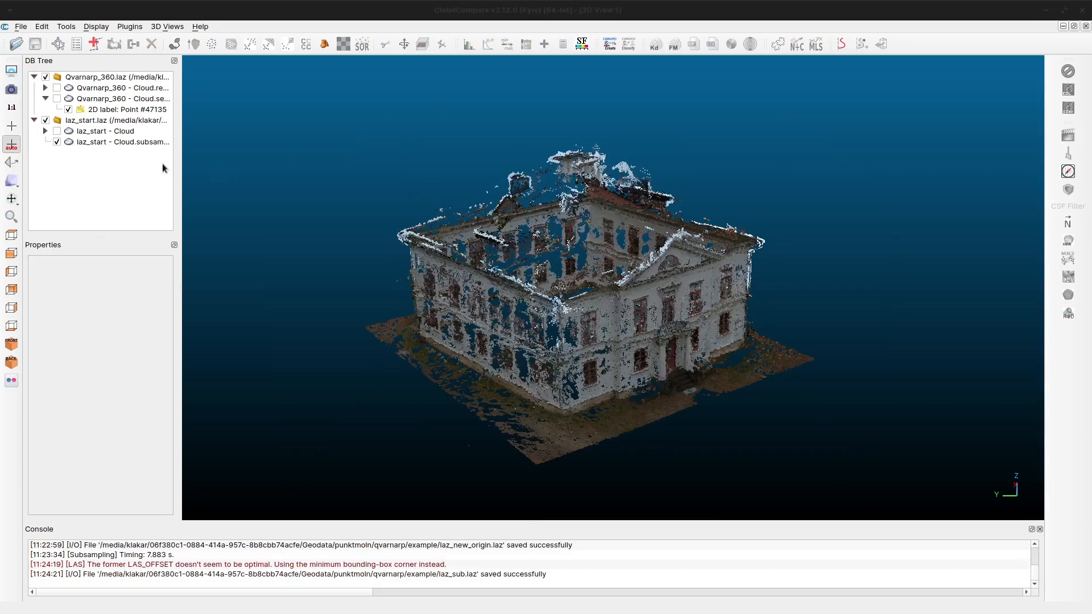
Step: Save the subsampled cloud as a PLY mesh in ASCII format, replacing laz_sub.ply in the example folder
left_click(124, 142)
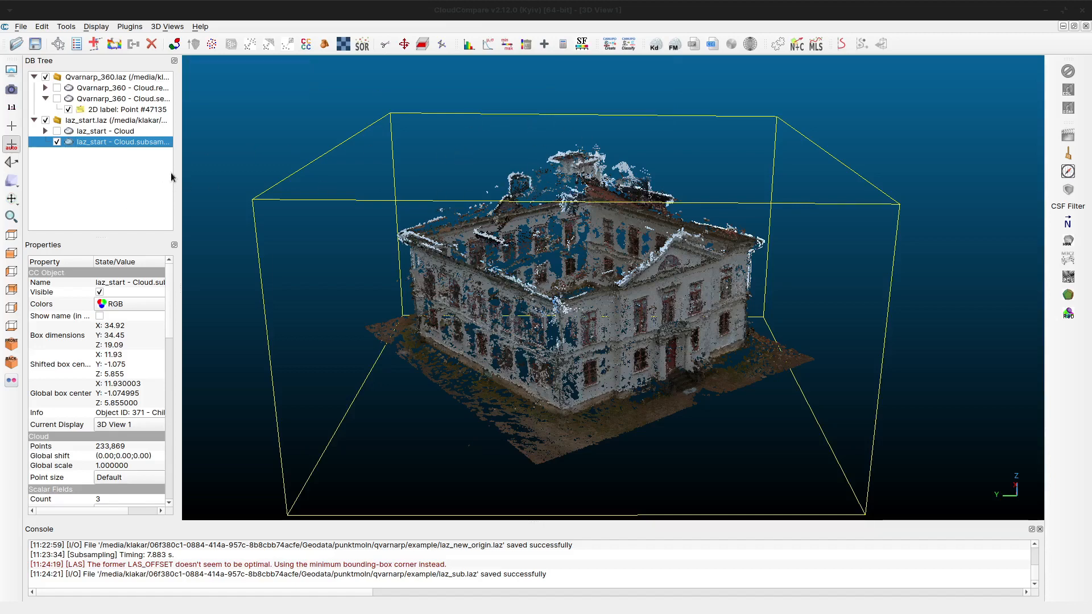
key("ctrl+s")
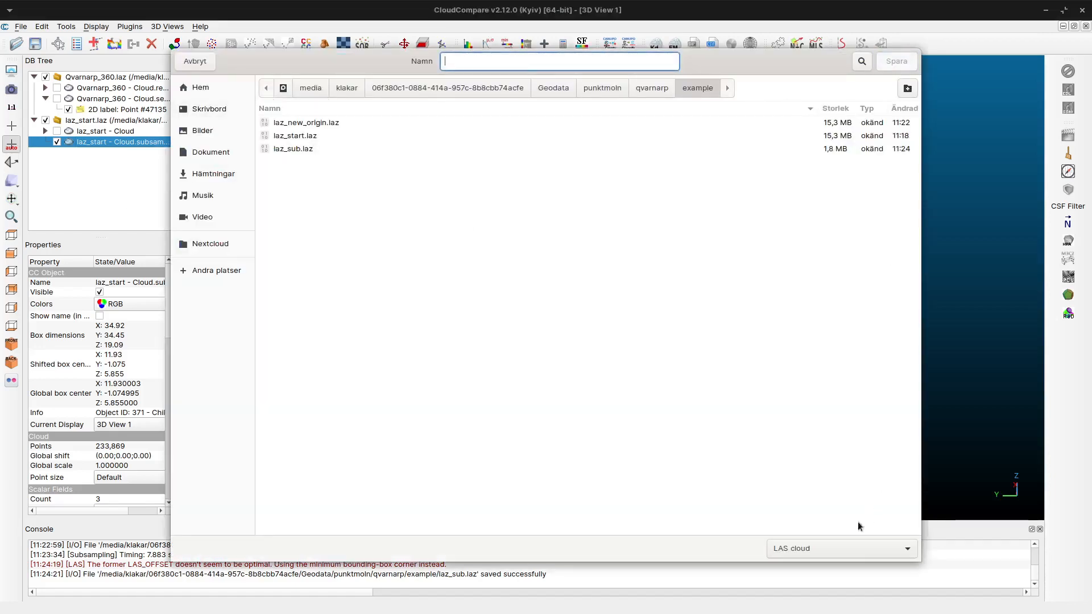
left_click(853, 551)
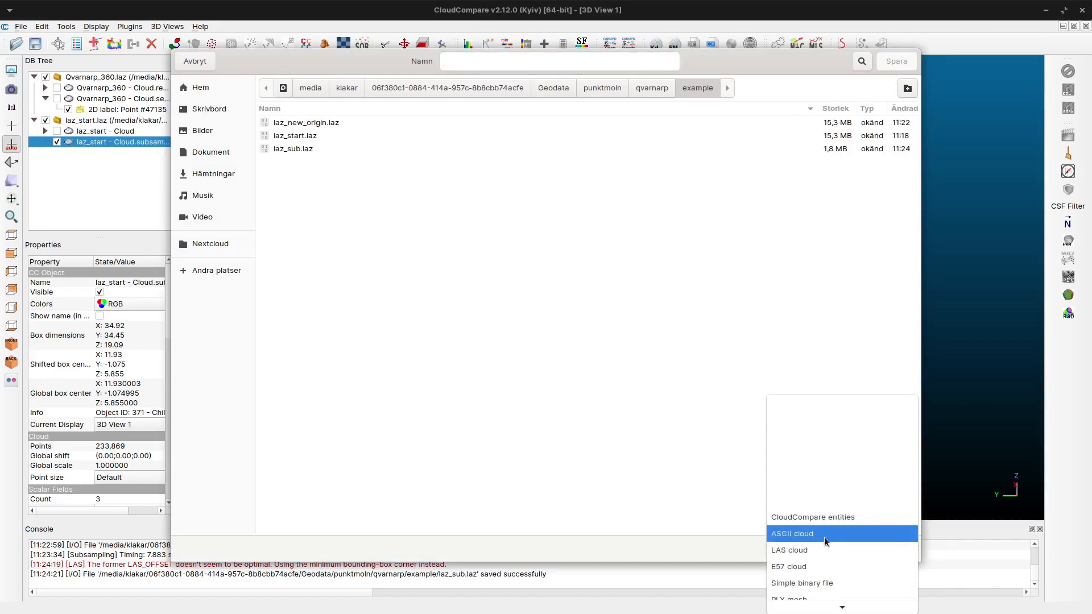
scroll(826, 548, "down", 8)
left_click(798, 535)
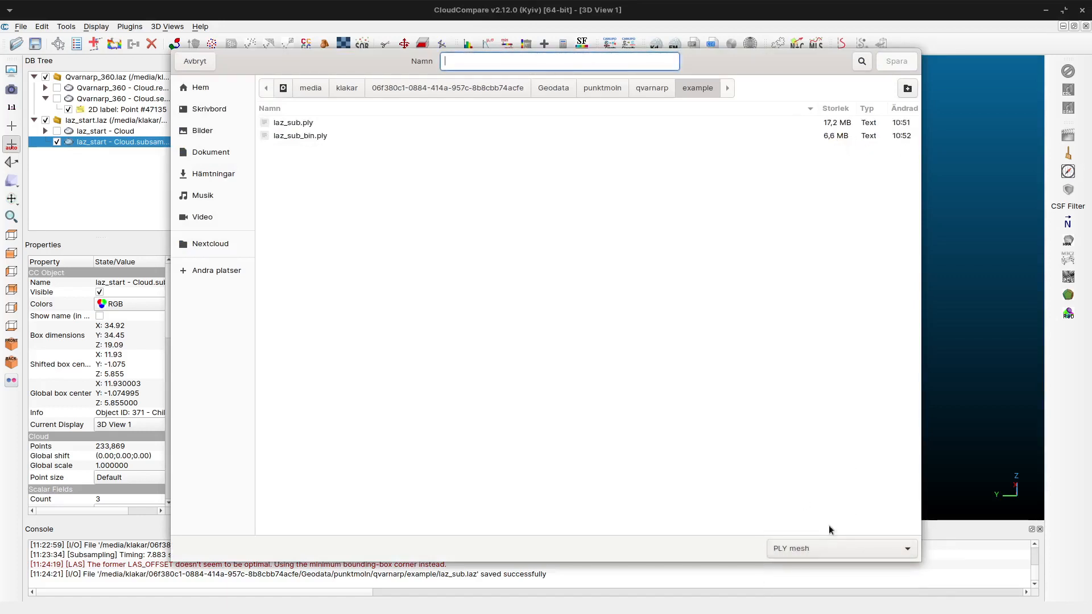
left_click(286, 125)
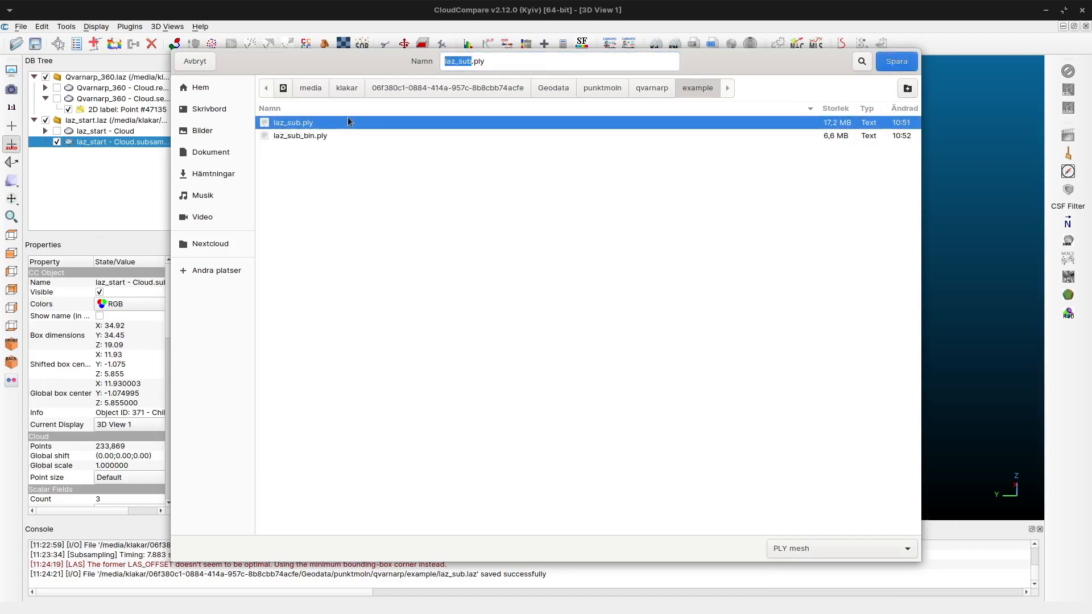
left_click(898, 62)
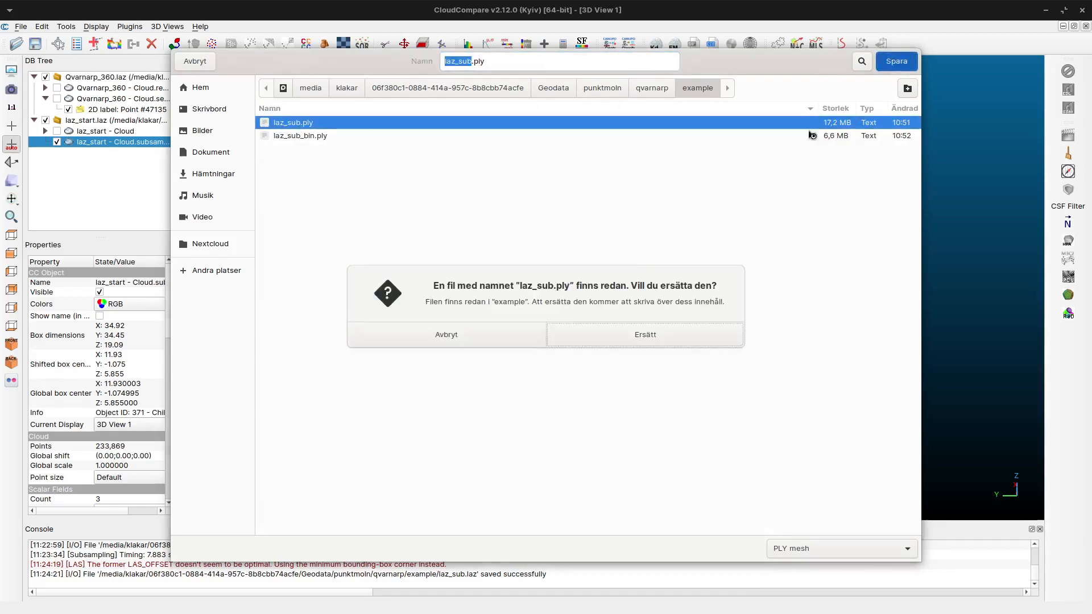
left_click(666, 336)
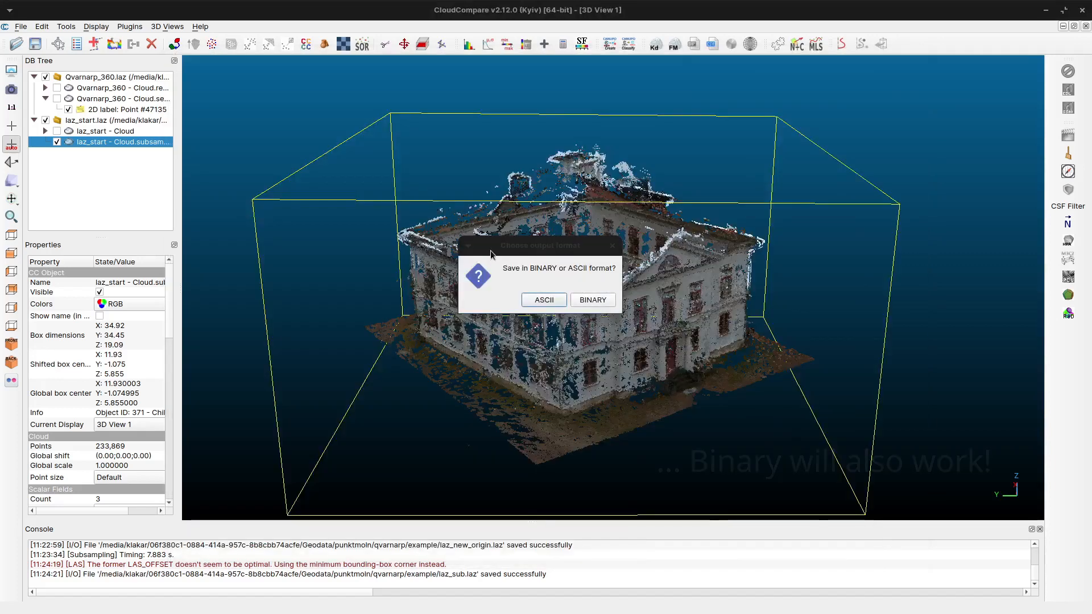
left_click(546, 304)
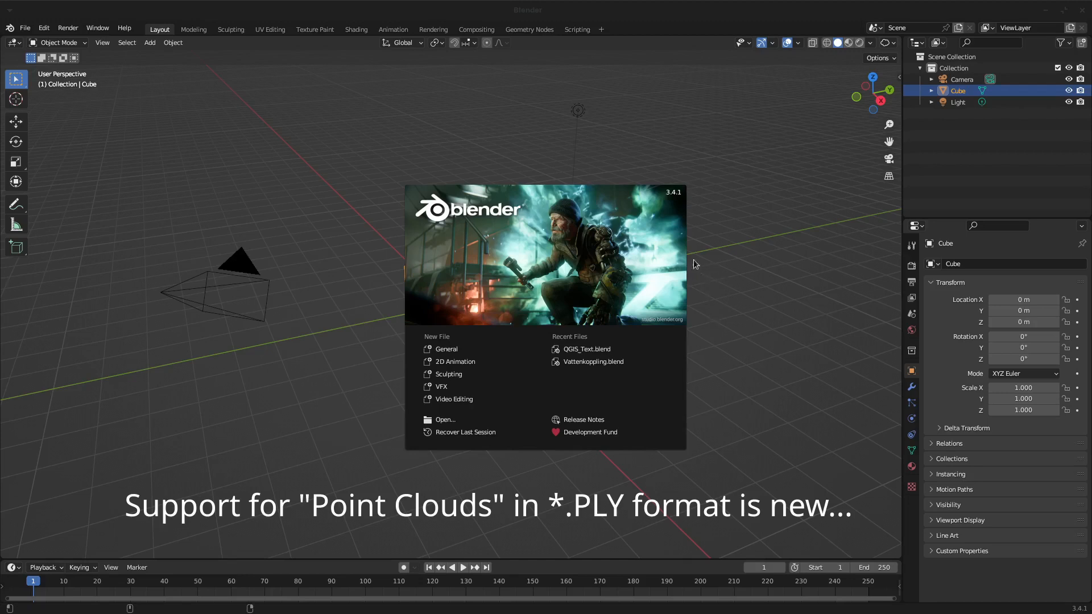
Step: Switch to Blender, dismiss the splash screen and delete the default camera, cube and light
left_click(729, 273)
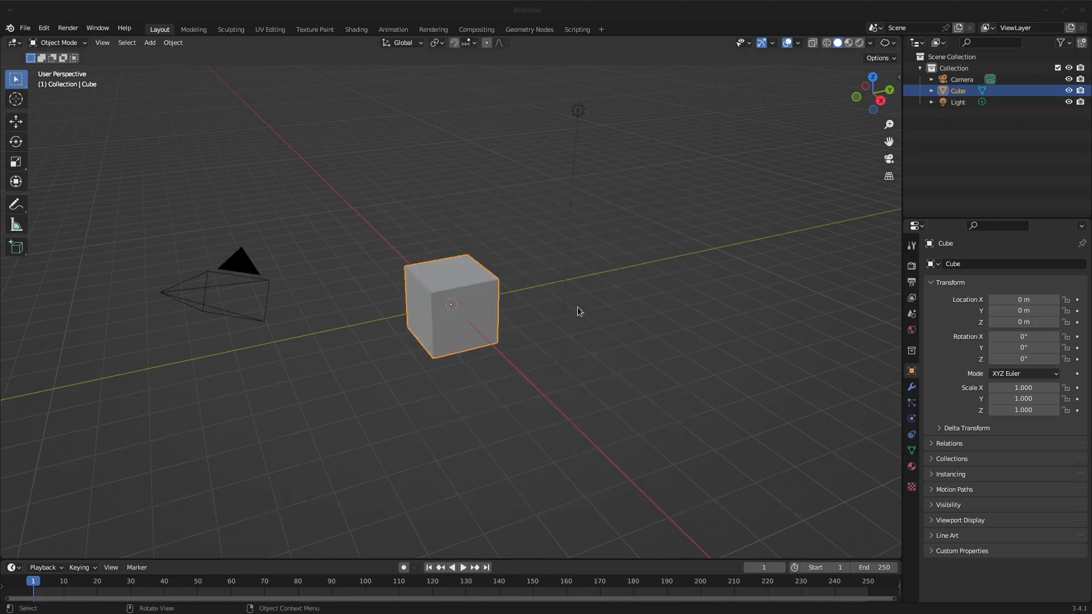
key("a")
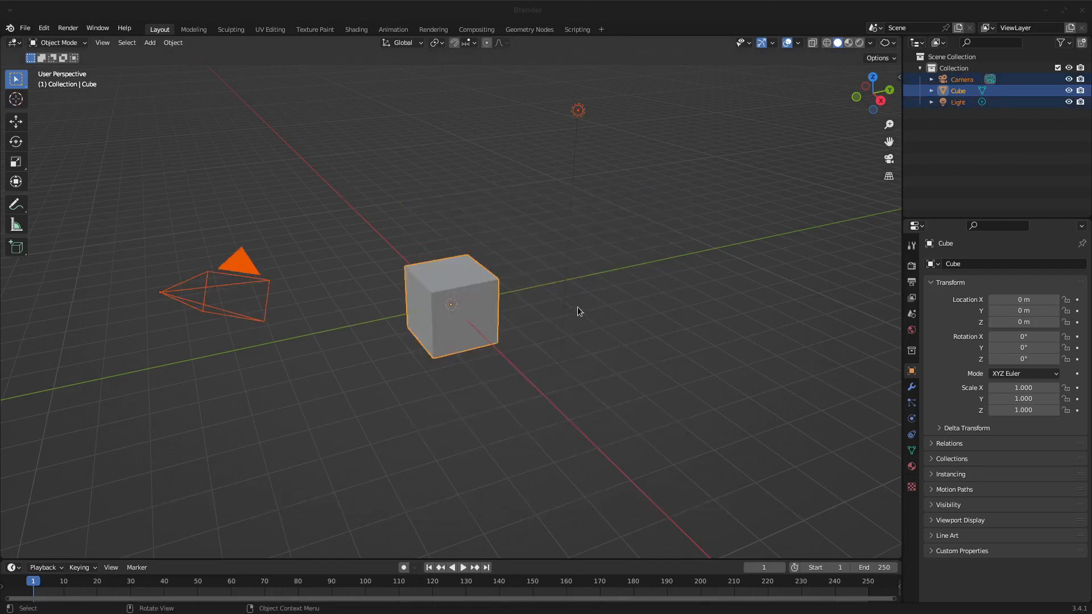
key("Delete")
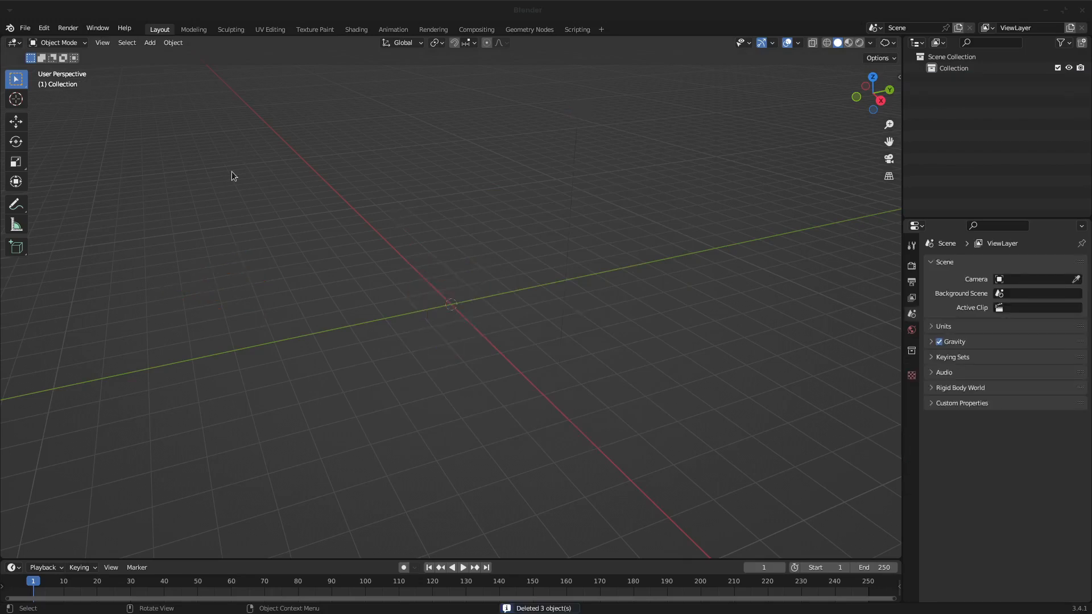
Step: Import laz_sub.ply as a Stanford PLY file from the Geodata/punktmoln/qvarnarp/example folder
left_click(25, 29)
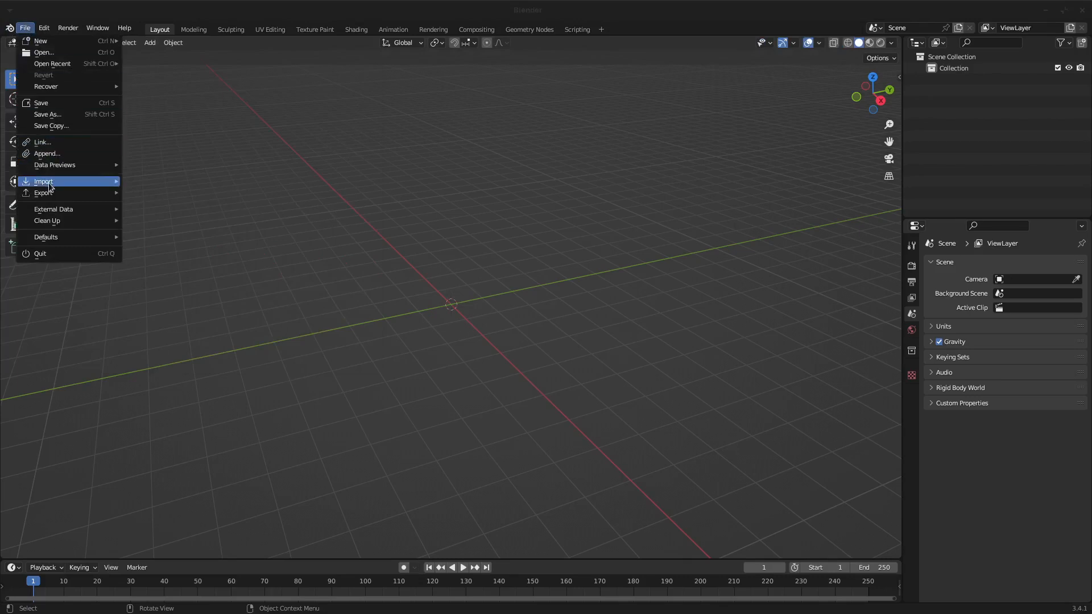
mouse_move(52, 183)
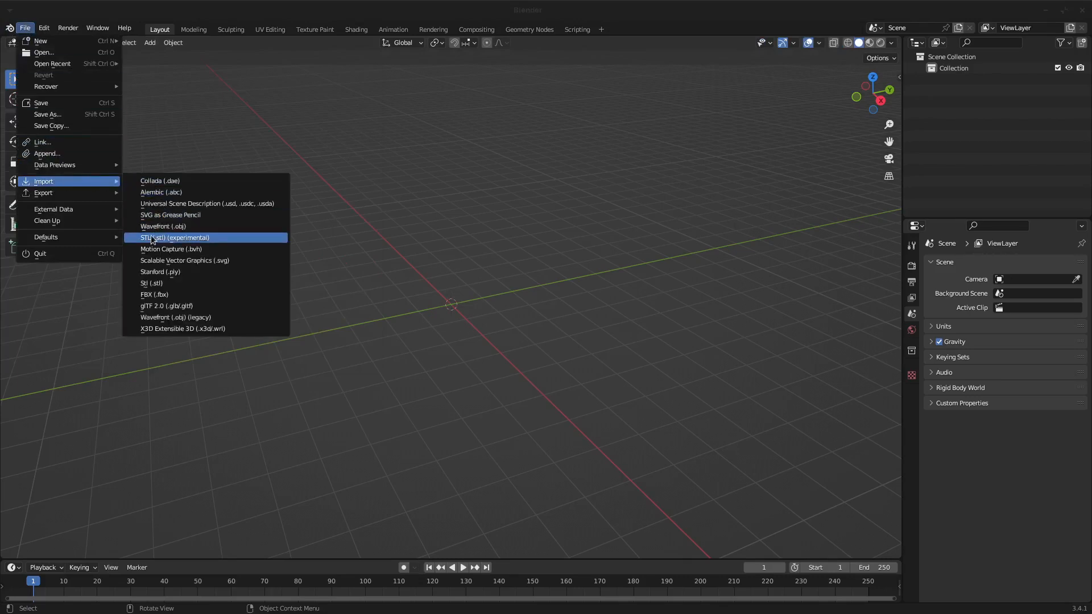
left_click(161, 275)
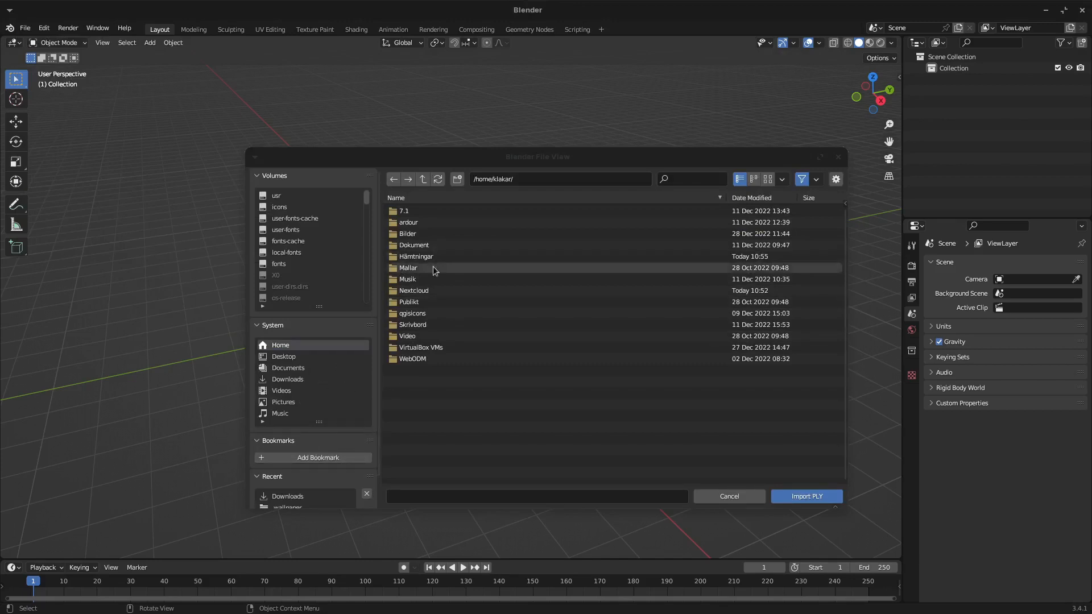
left_click_drag(368, 202, 369, 220)
left_click(282, 254)
double_click(399, 212)
double_click(399, 263)
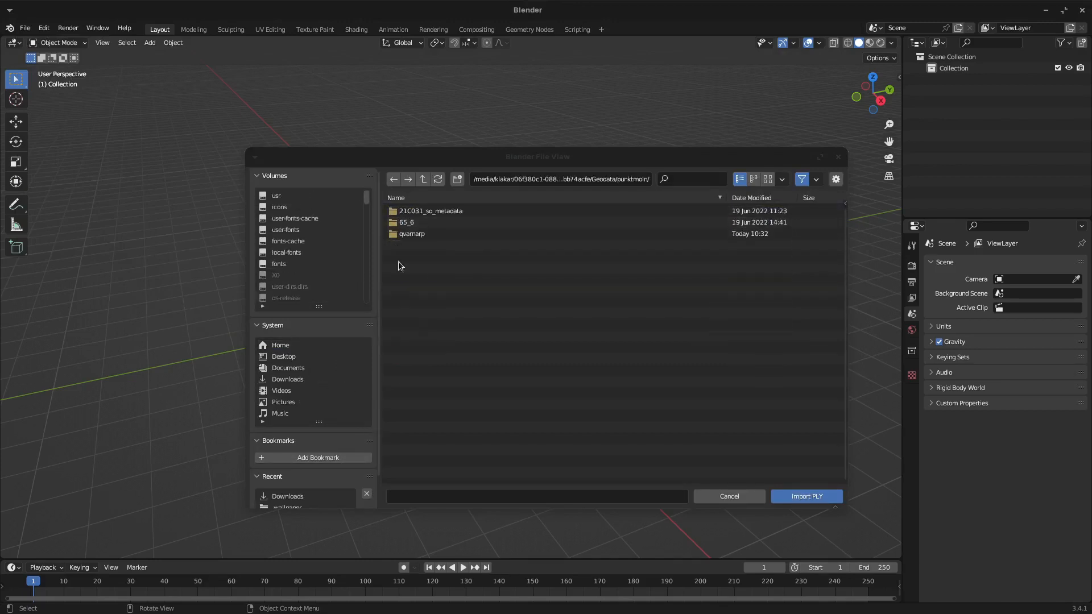
double_click(400, 233)
double_click(400, 214)
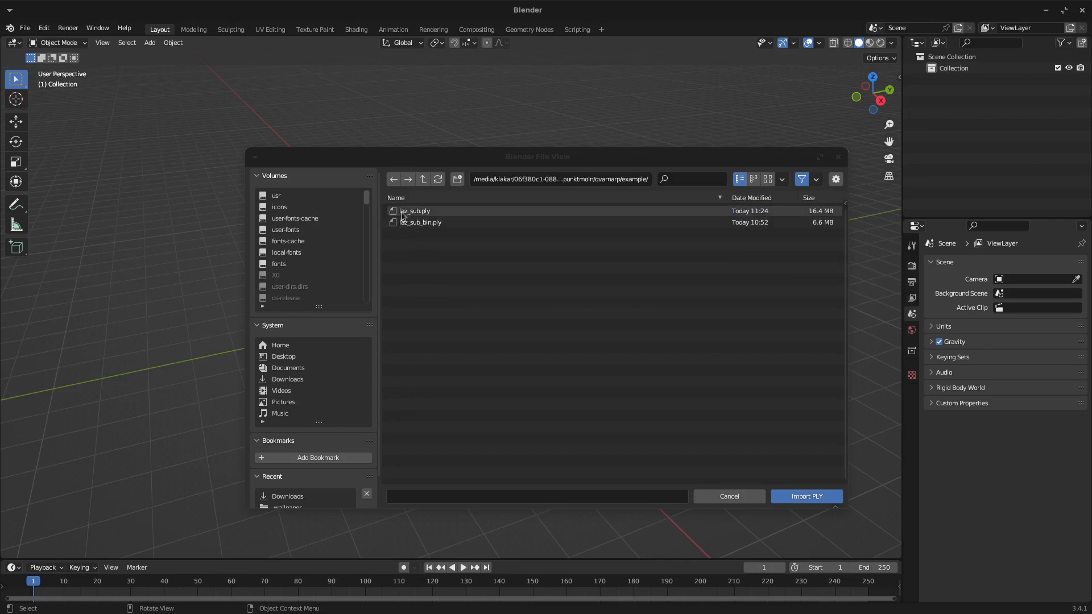
left_click(422, 212)
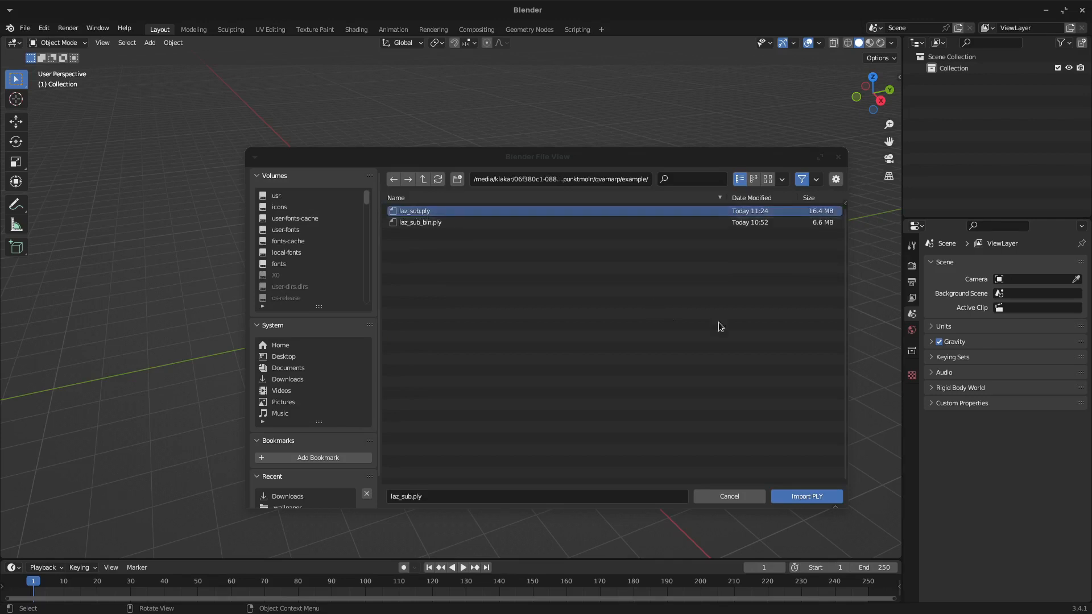
left_click(807, 497)
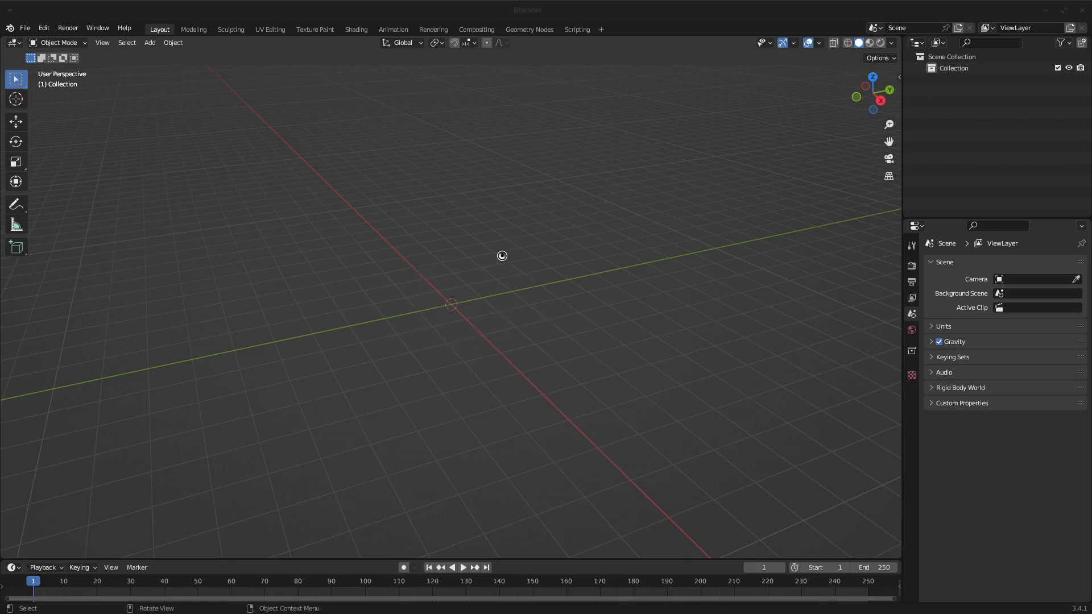
Step: Examine the imported laz_sub point cloud from several sides, and deselect it
scroll(504, 310, "down", 10)
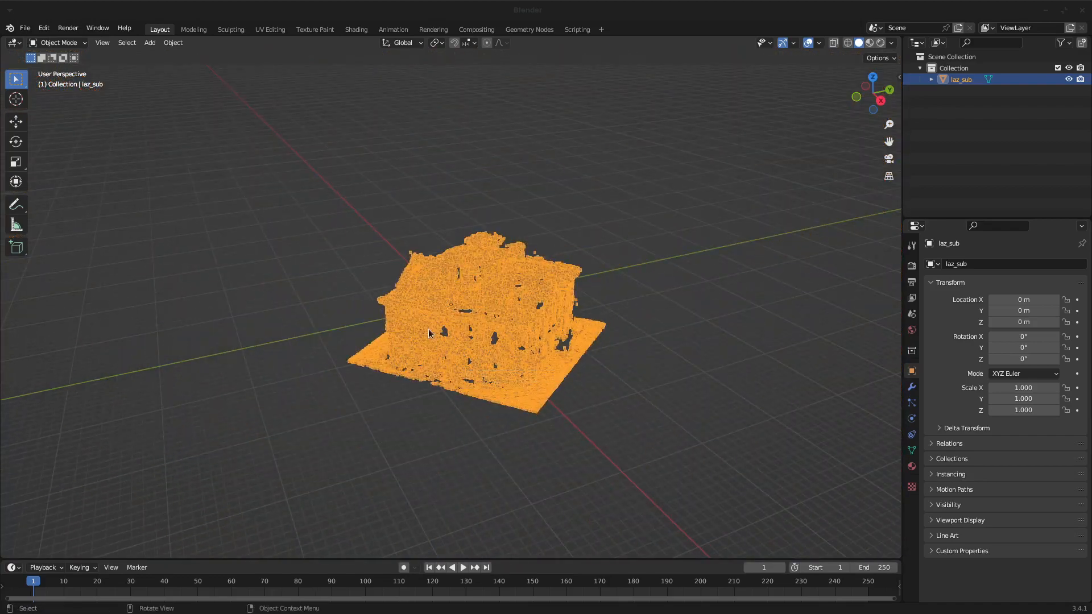
middle_click_drag(429, 334, 555, 334)
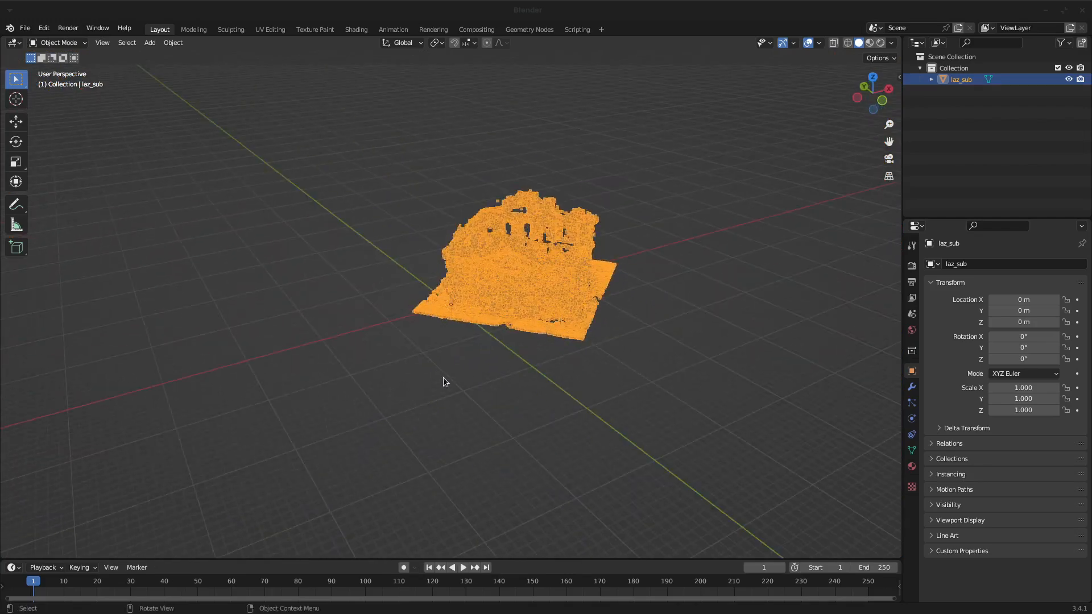
left_click(443, 378)
scroll(472, 273, "down", 3)
scroll(476, 282, "up", 6)
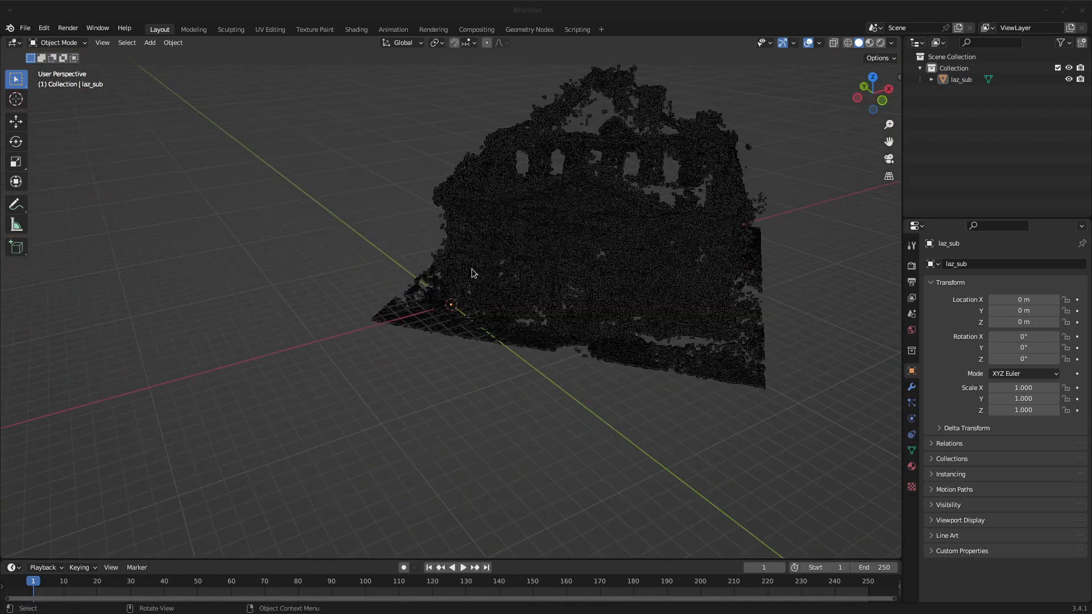
middle_click_drag(432, 313, 494, 294)
scroll(493, 295, "down", 2)
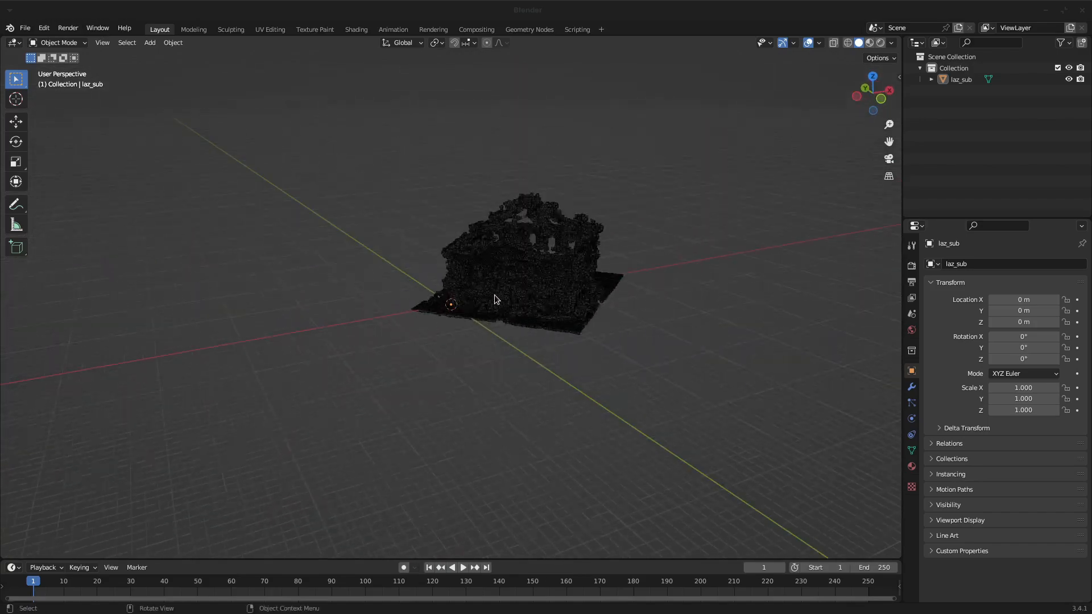
Step: Examine how the house's corner lines up with the world origin and axes, with the laz_sub cloud selected and deselected
scroll(493, 294, "up", 5)
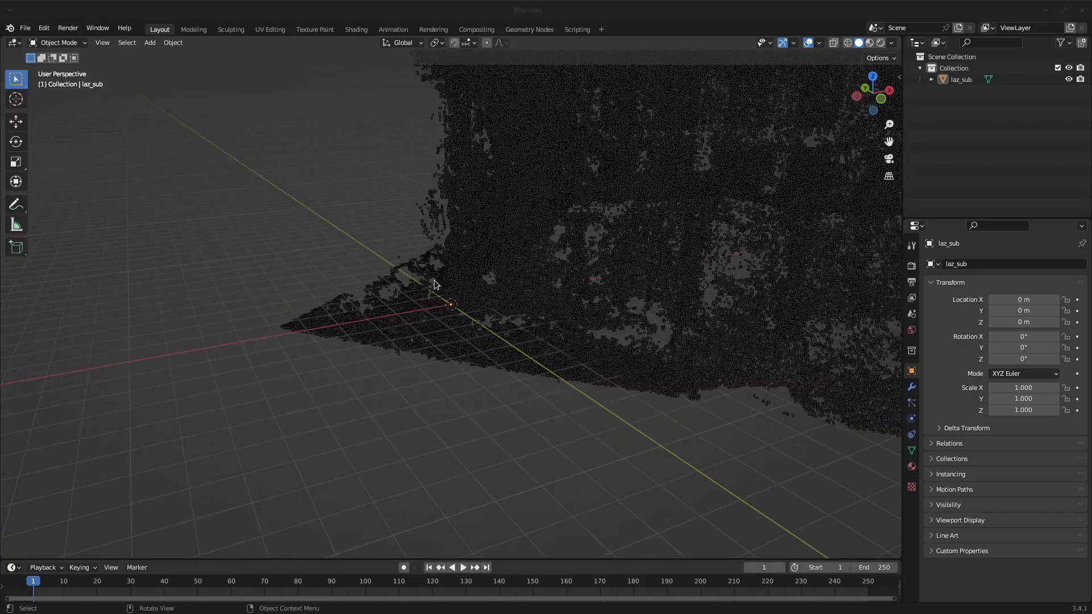
middle_click_drag(434, 284, 487, 312)
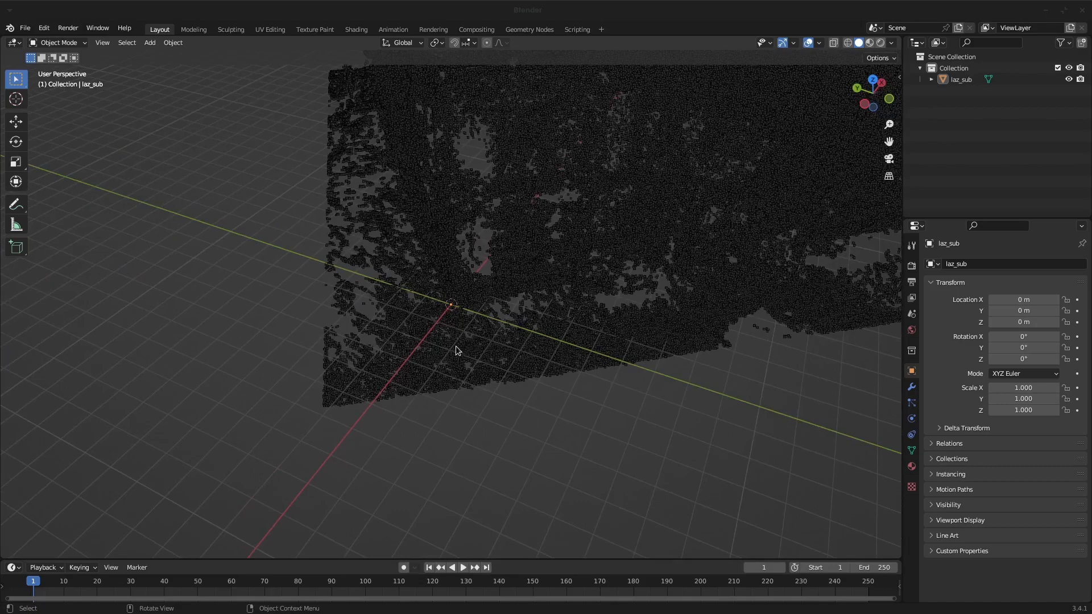
middle_click_drag(436, 337, 471, 285)
right_click(470, 285)
left_click(556, 287)
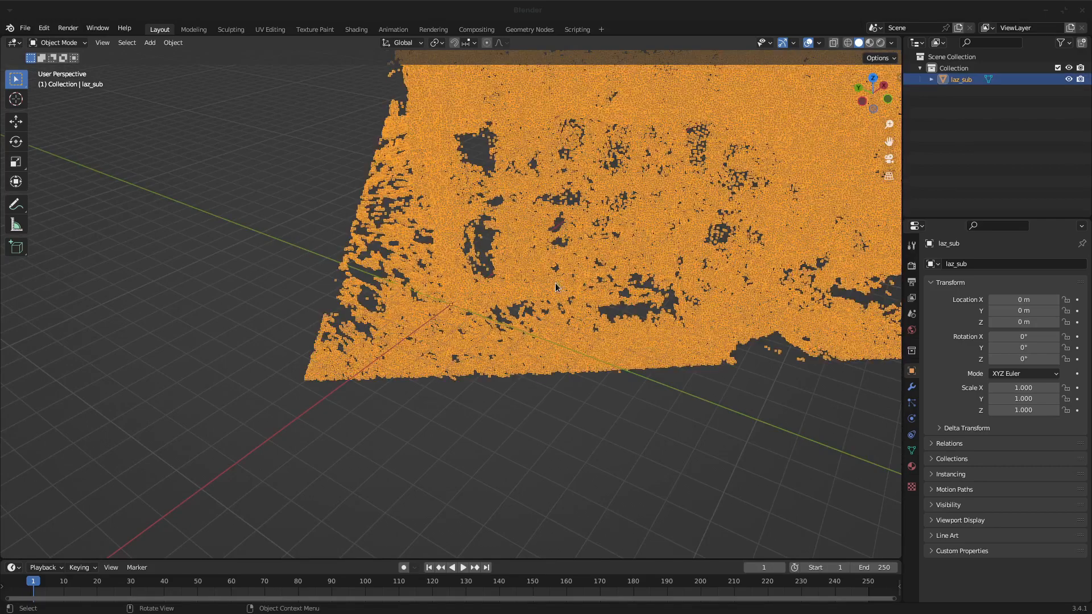
left_click(369, 423)
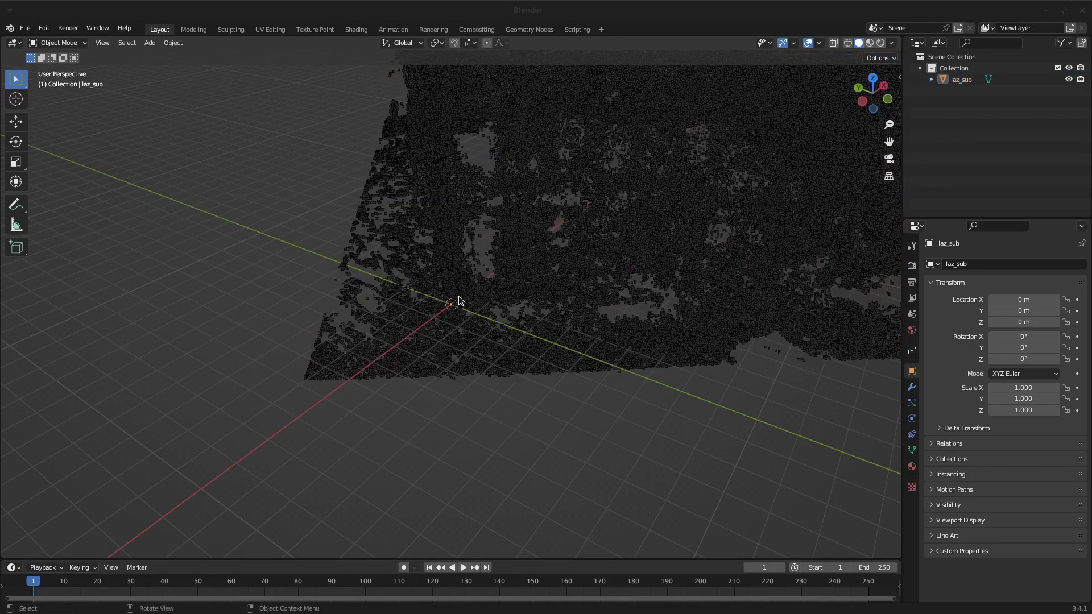
middle_click_drag(454, 290, 447, 254)
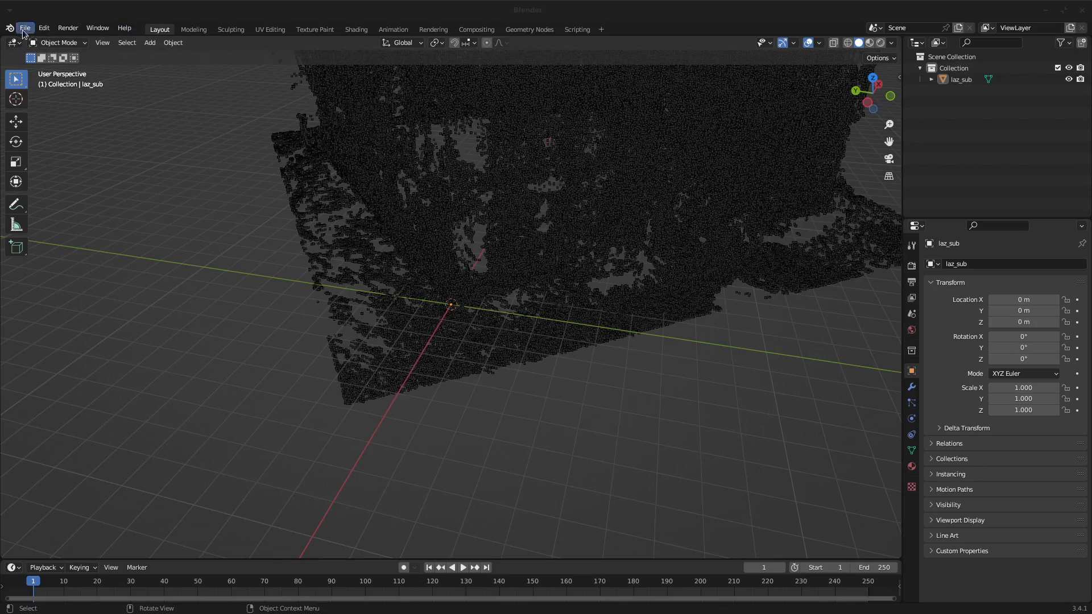
key("b")
left_click_drag(478, 271, 472, 255)
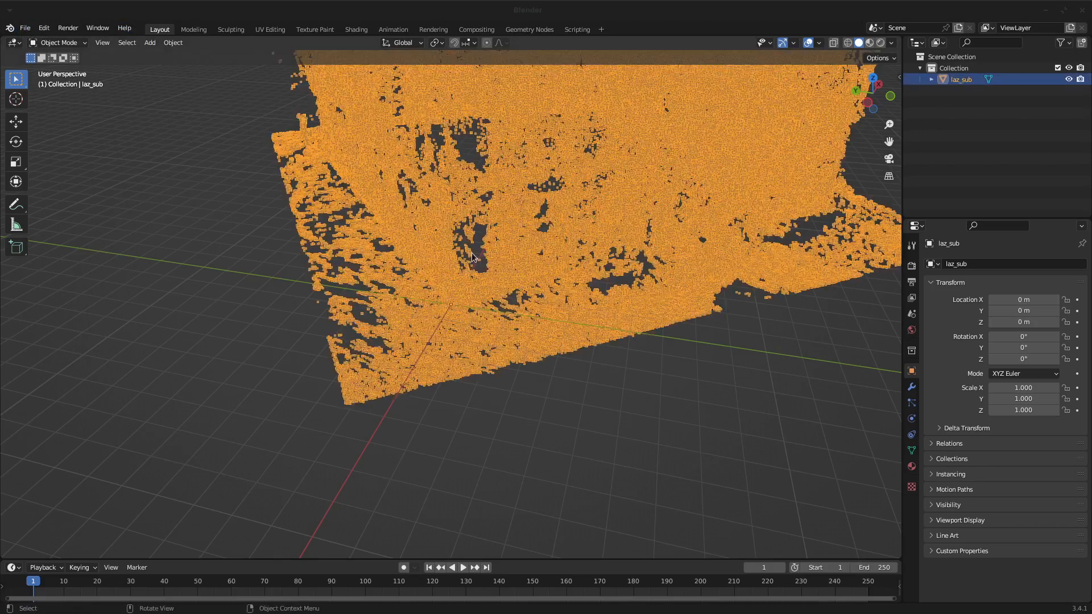
middle_click_drag(481, 244, 449, 381)
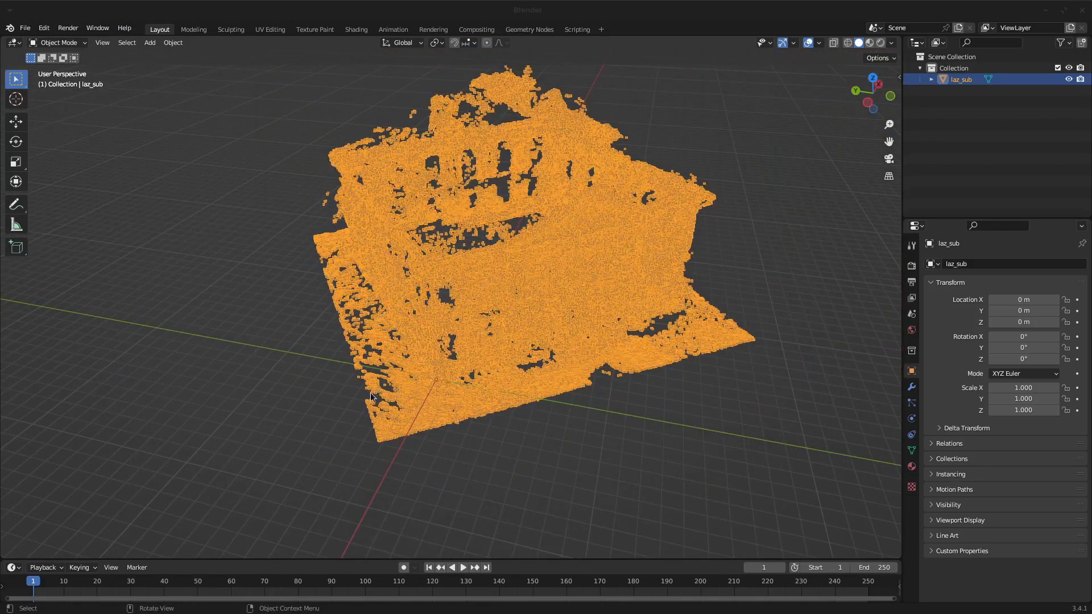
middle_click_drag(371, 396, 310, 371)
left_click(312, 371)
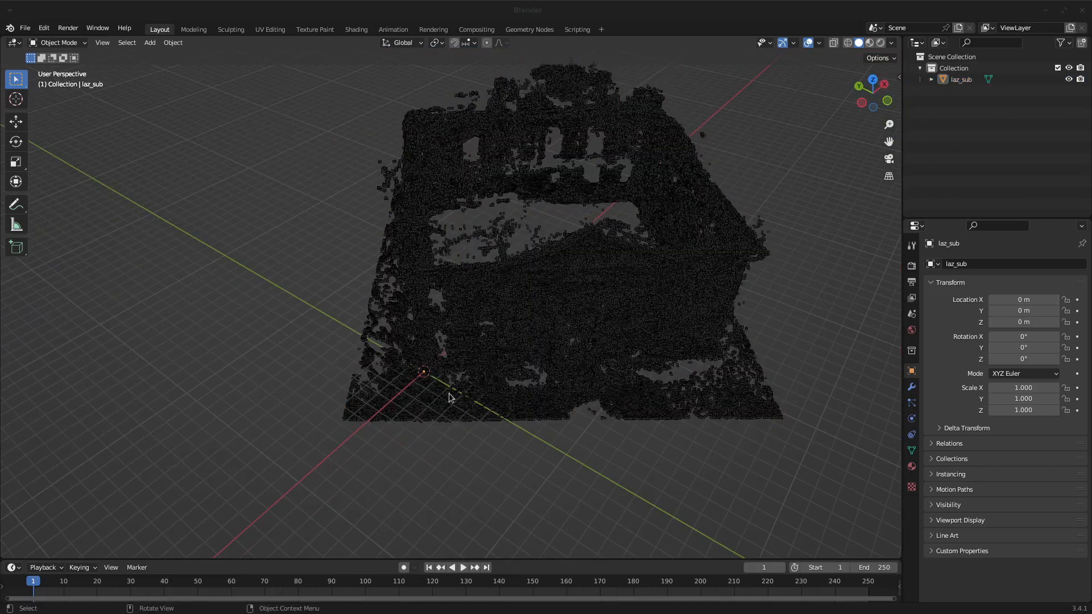
middle_click_drag(449, 397, 489, 417)
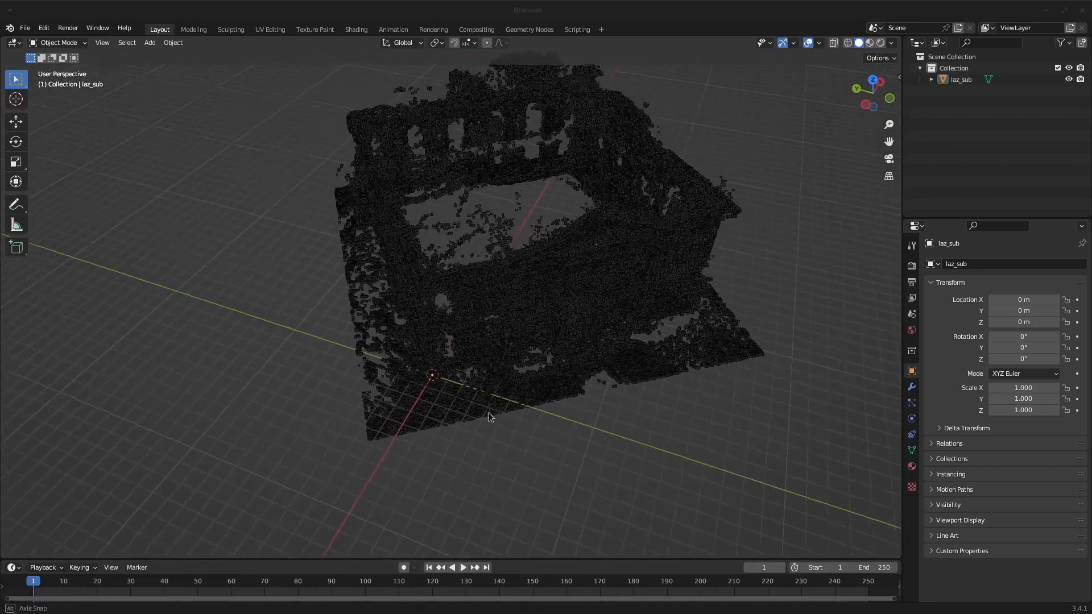